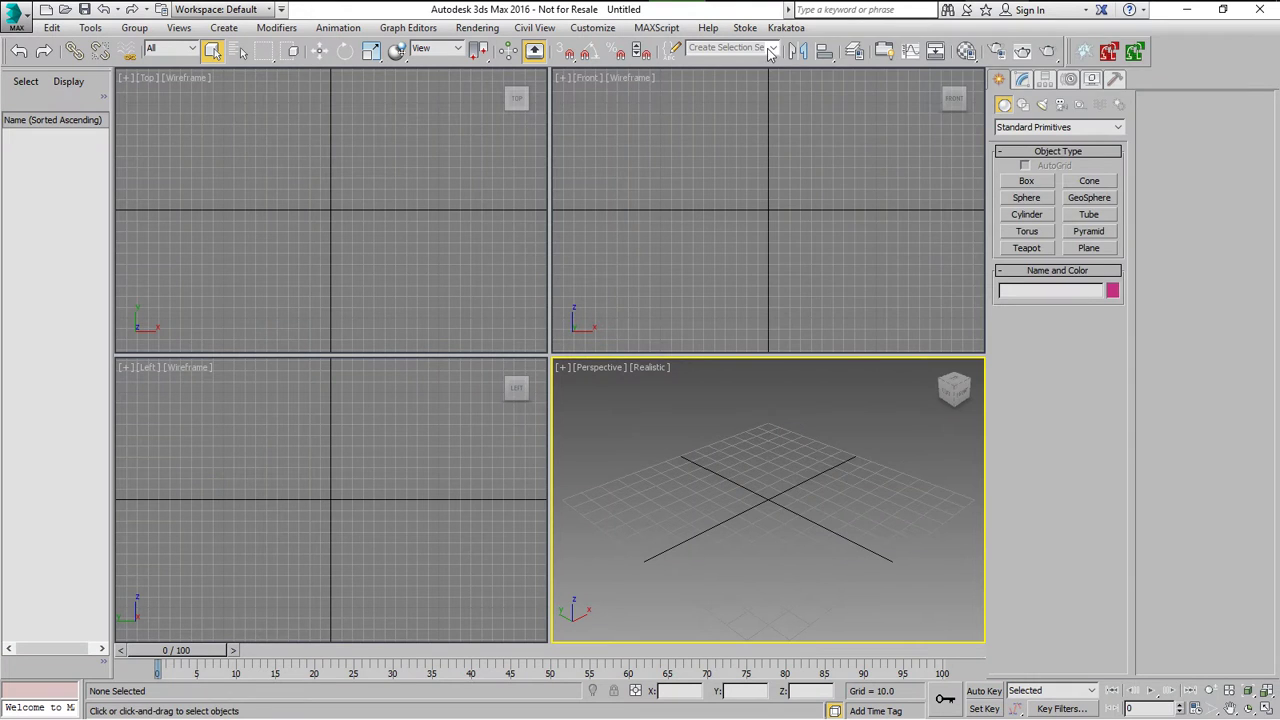
Create a Krakatoa PRT Maker through the PRT Maker Designer, with the fractal design effect disabled, and close the designer.
click(786, 27)
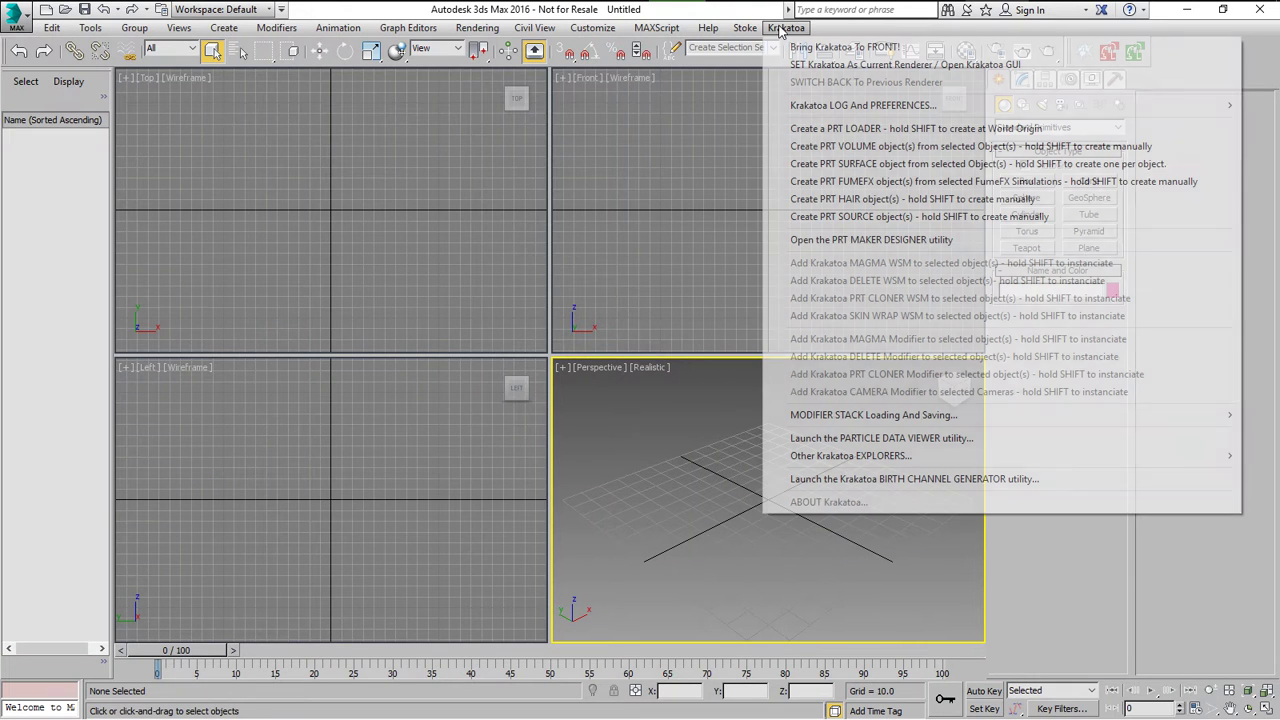
click(864, 244)
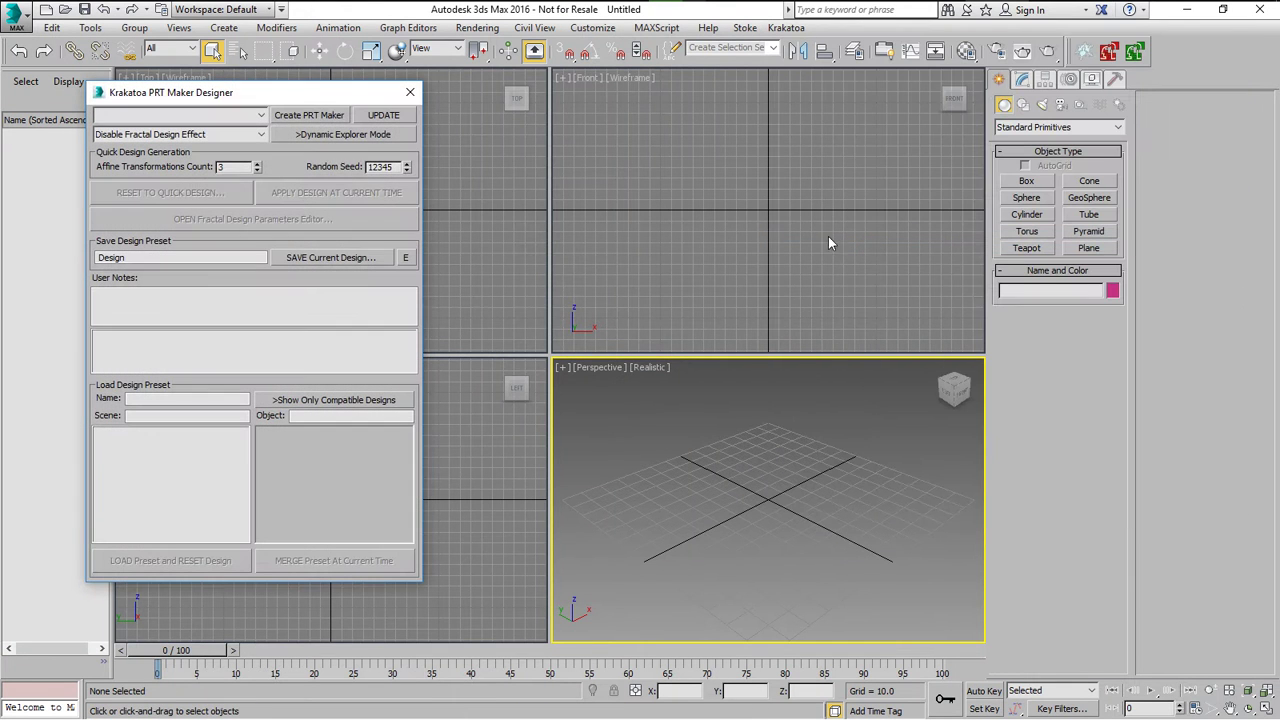
click(309, 115)
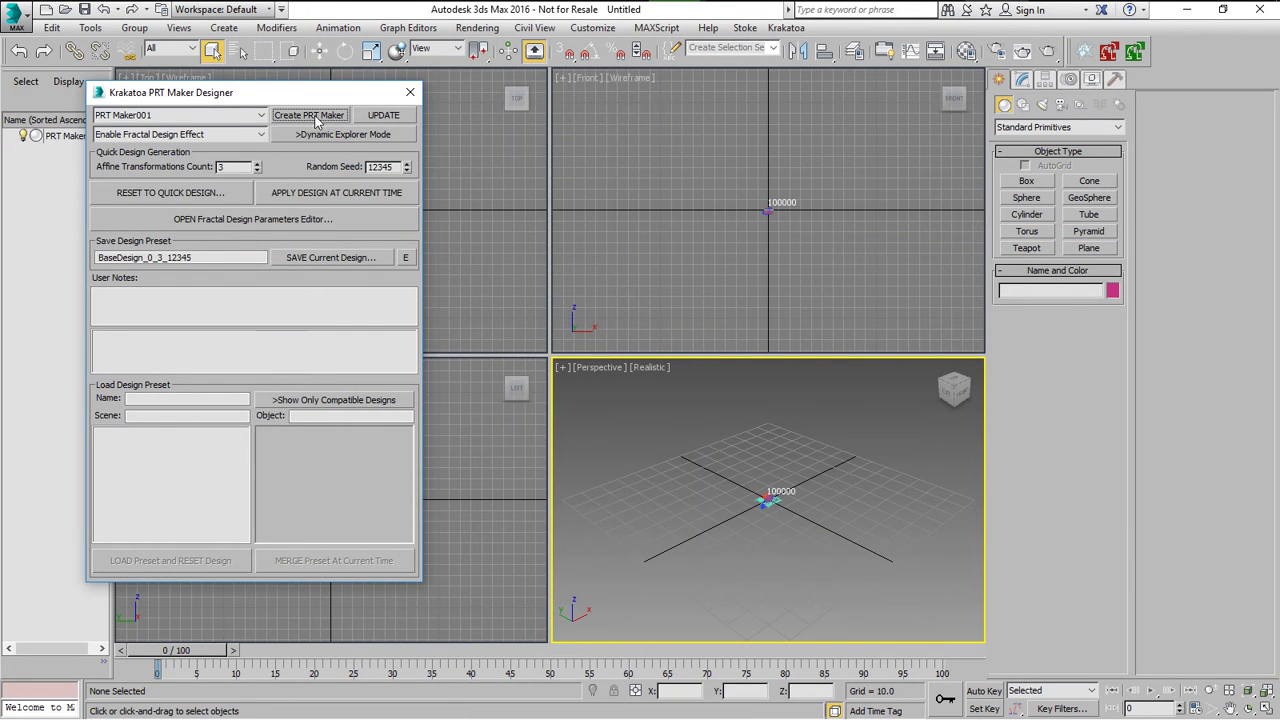
click(222, 136)
click(219, 152)
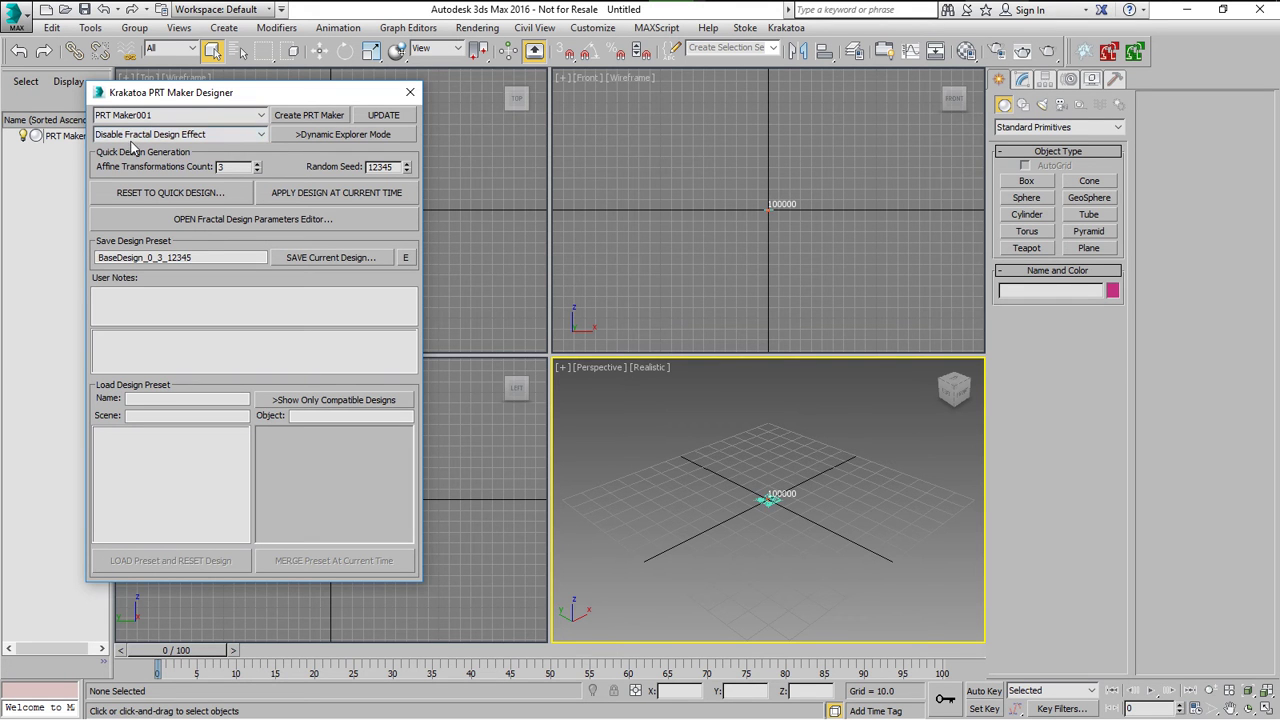
click(410, 92)
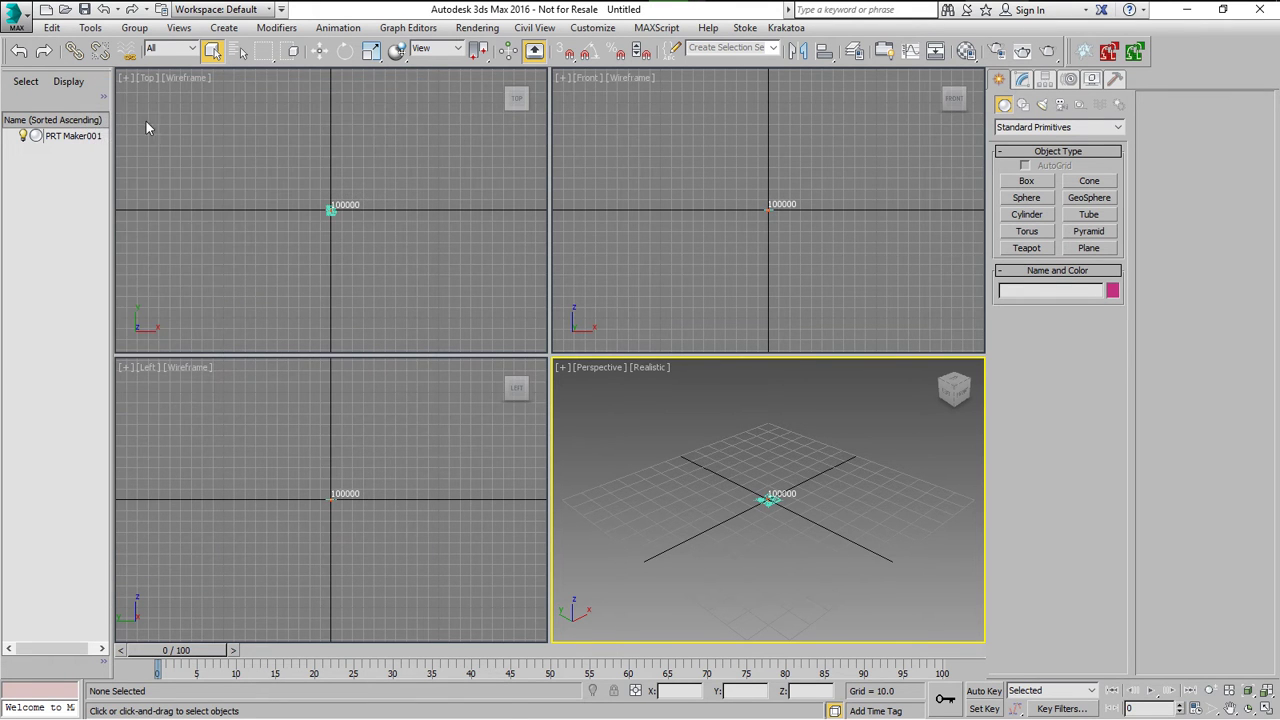
Select the PRT Maker in the maximized Perspective view and set its View Count to 10000.
click(86, 138)
key(alt+w)
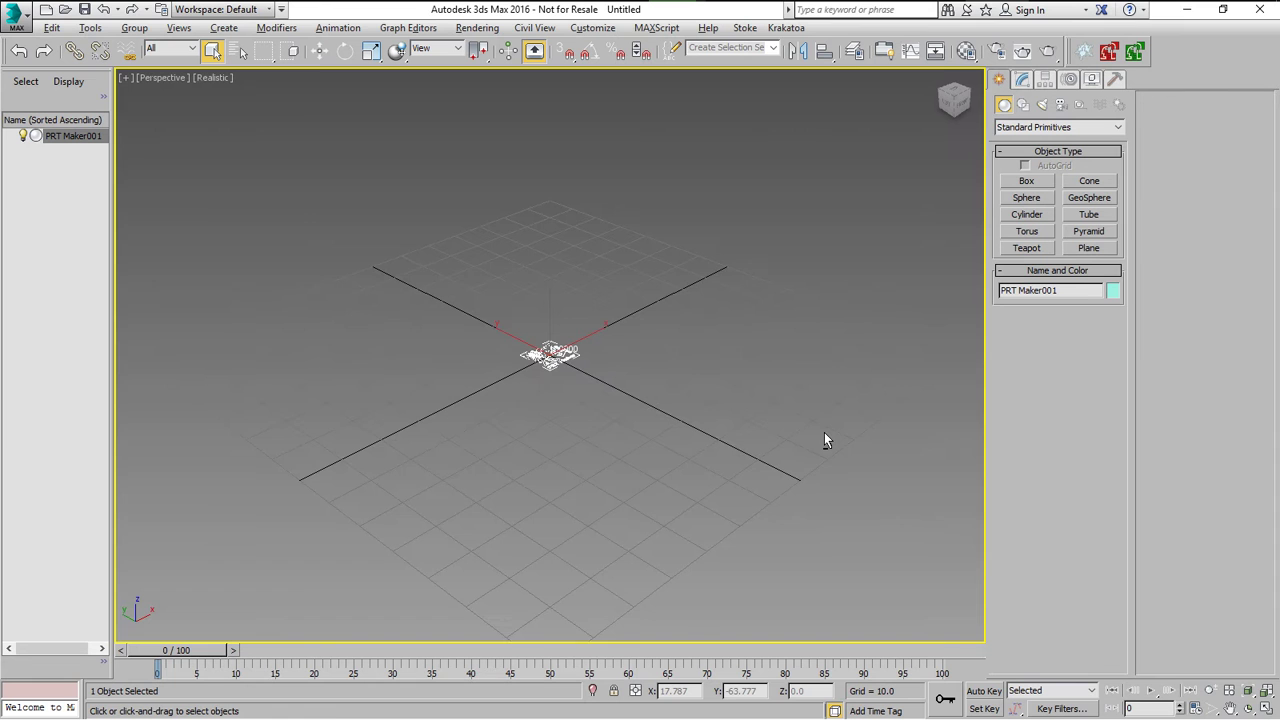
key(z)
scroll(690, 315, up, 4)
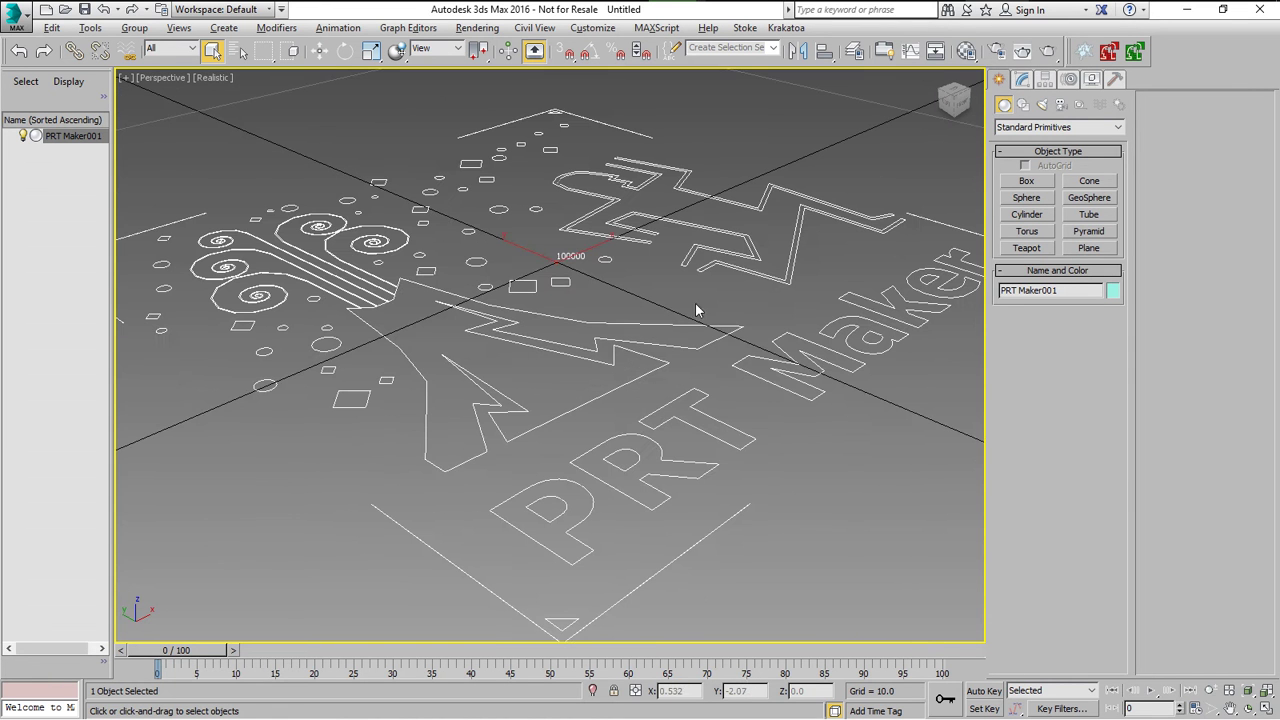
click(1021, 80)
click(1043, 157)
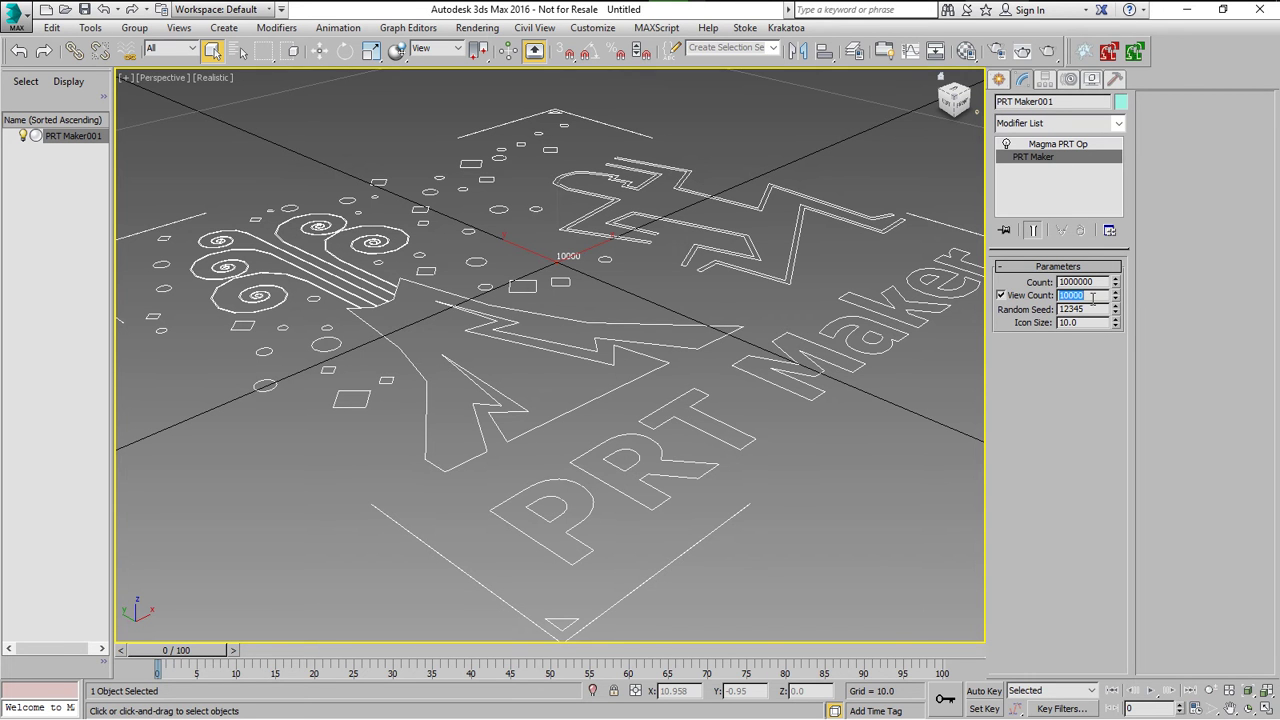
Change the InputChannel node in the PRT Maker's existing Magma PRT Op flow to the RandomValue channel and close the flow editor.
click(1071, 149)
click(1057, 292)
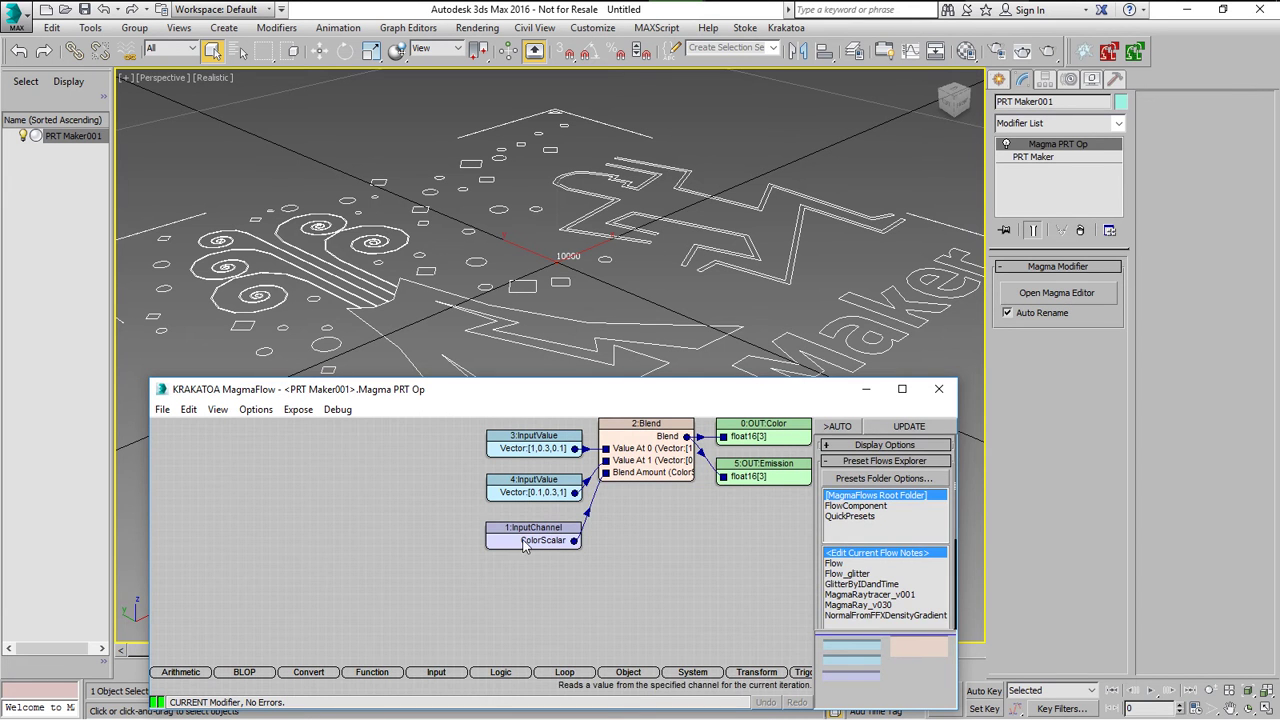
click(565, 535)
scroll(840, 560, down, 2)
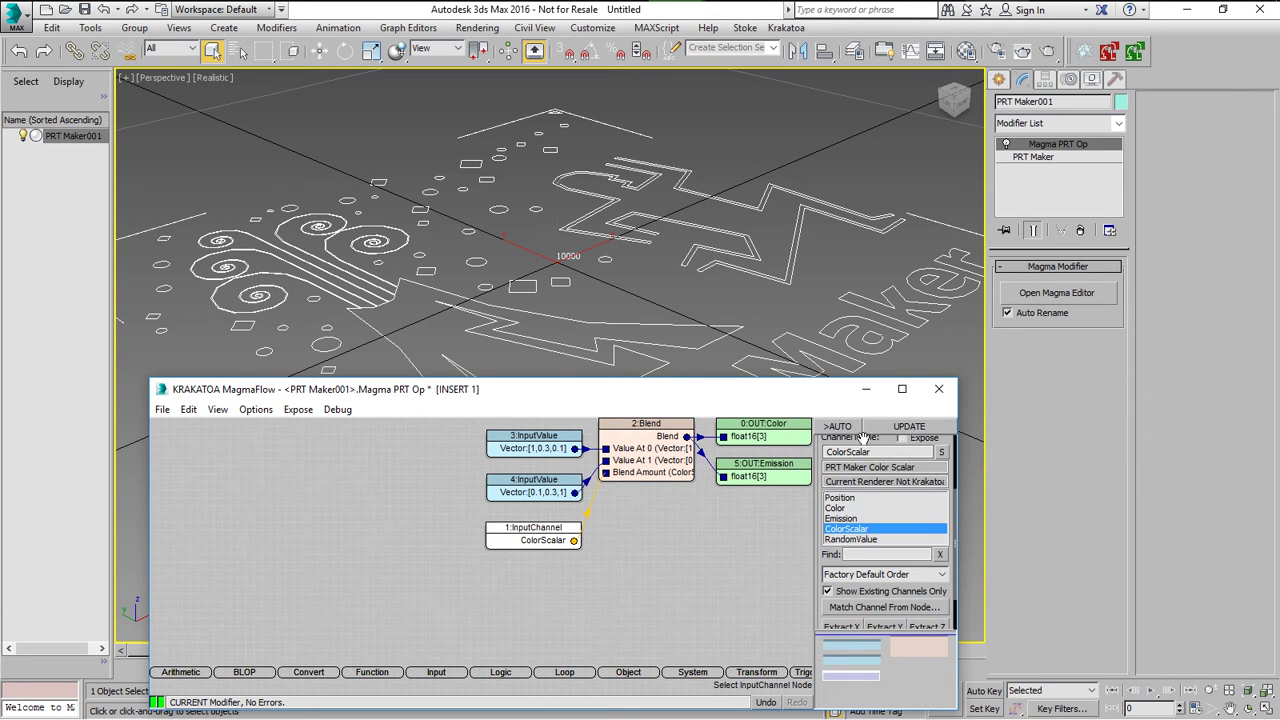
click(841, 540)
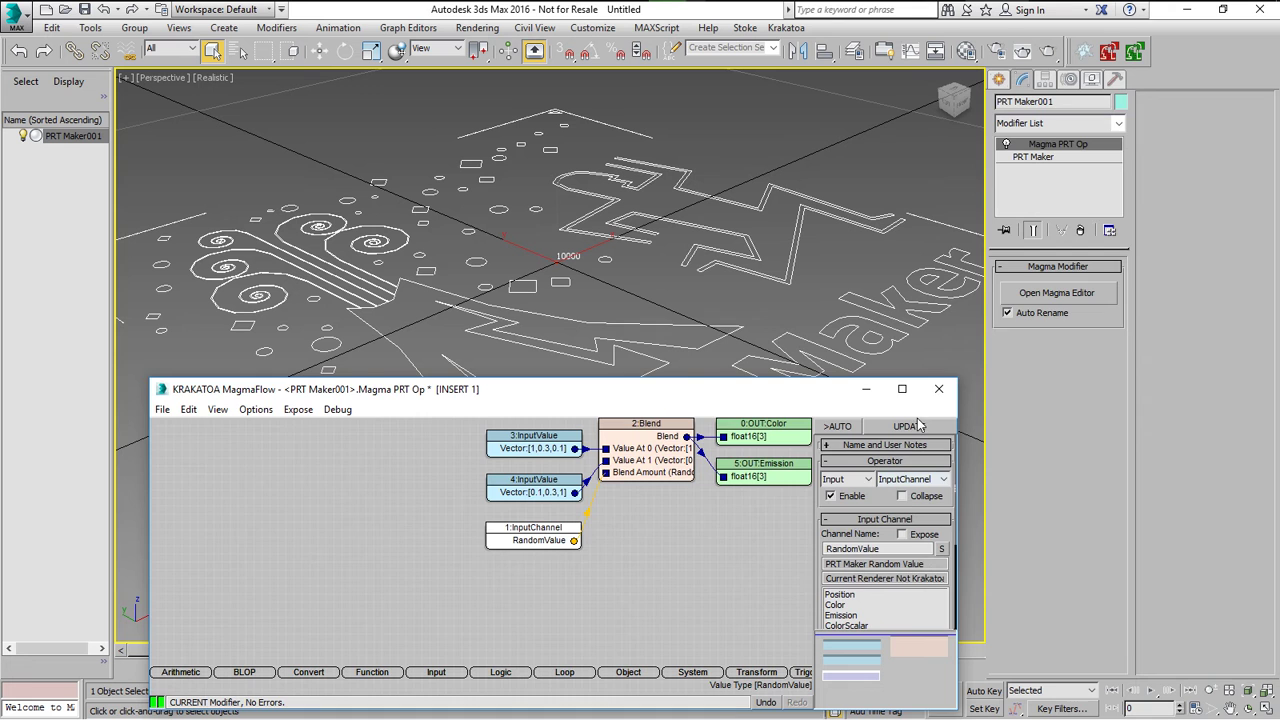
click(939, 391)
Add a Krakatoa Magma modifier to the PRT Maker and feed its Position output from a VecUniformRandom node.
click(786, 27)
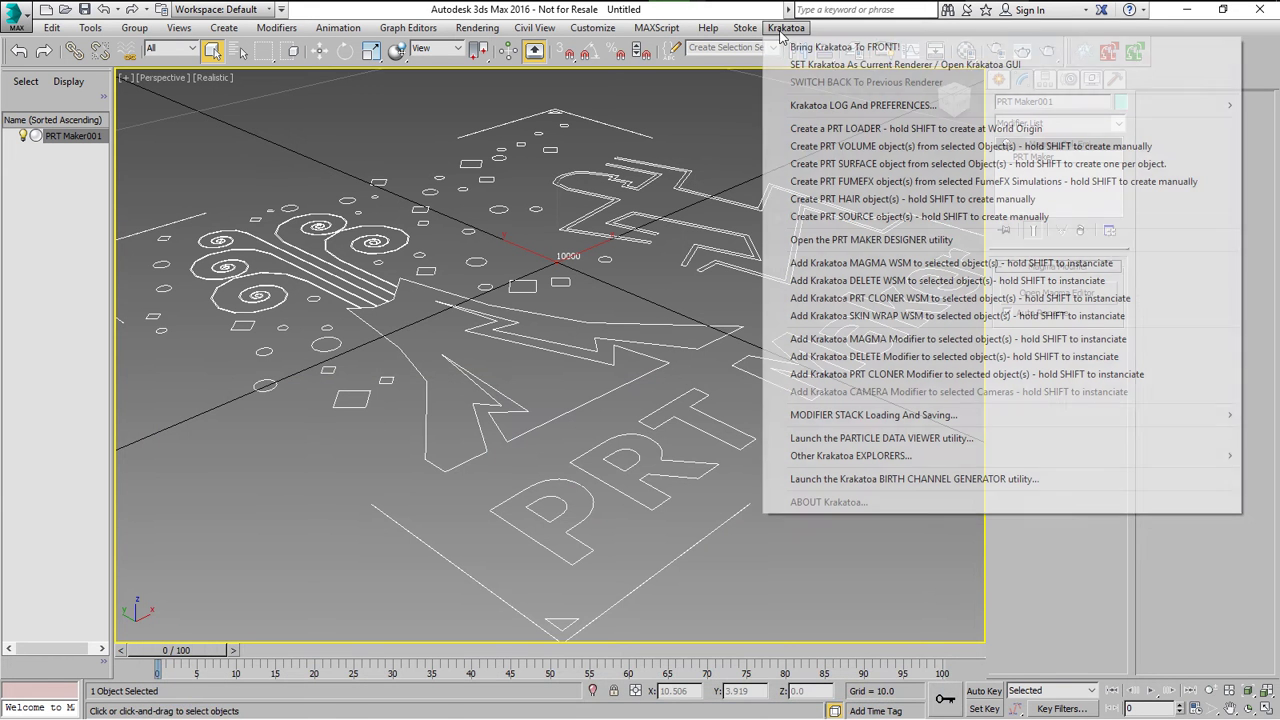
click(895, 340)
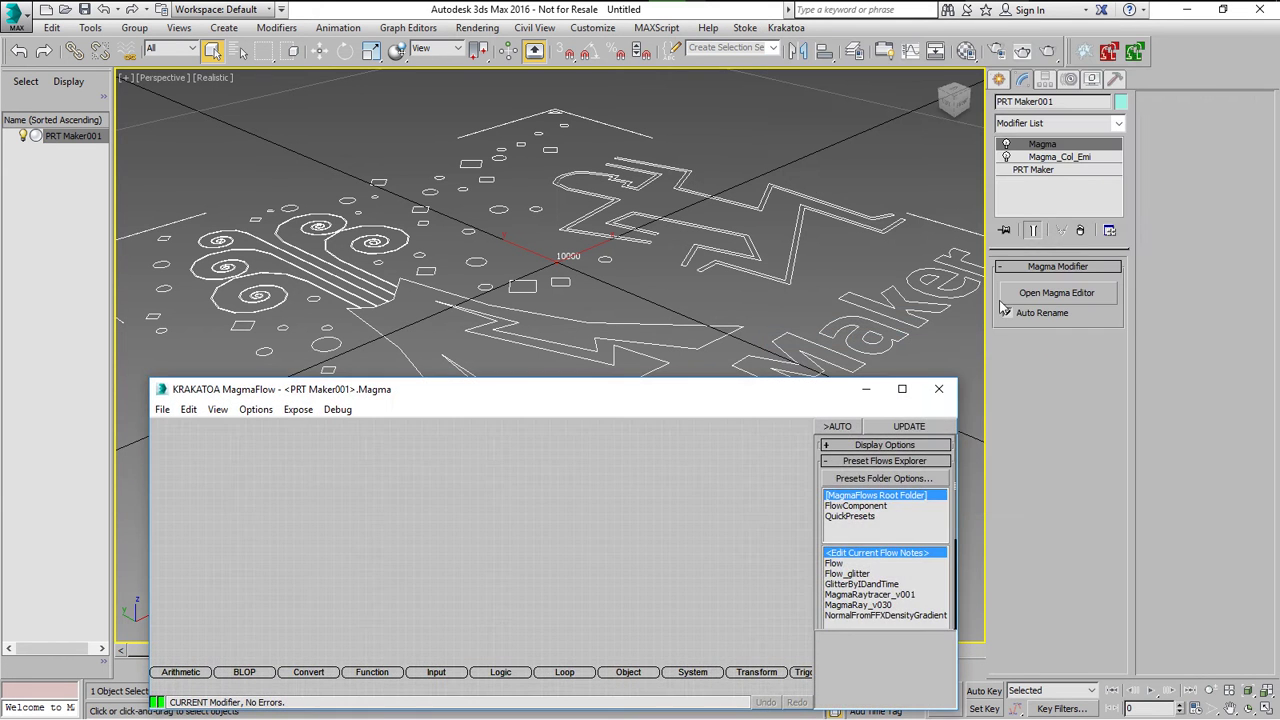
right_click(781, 464)
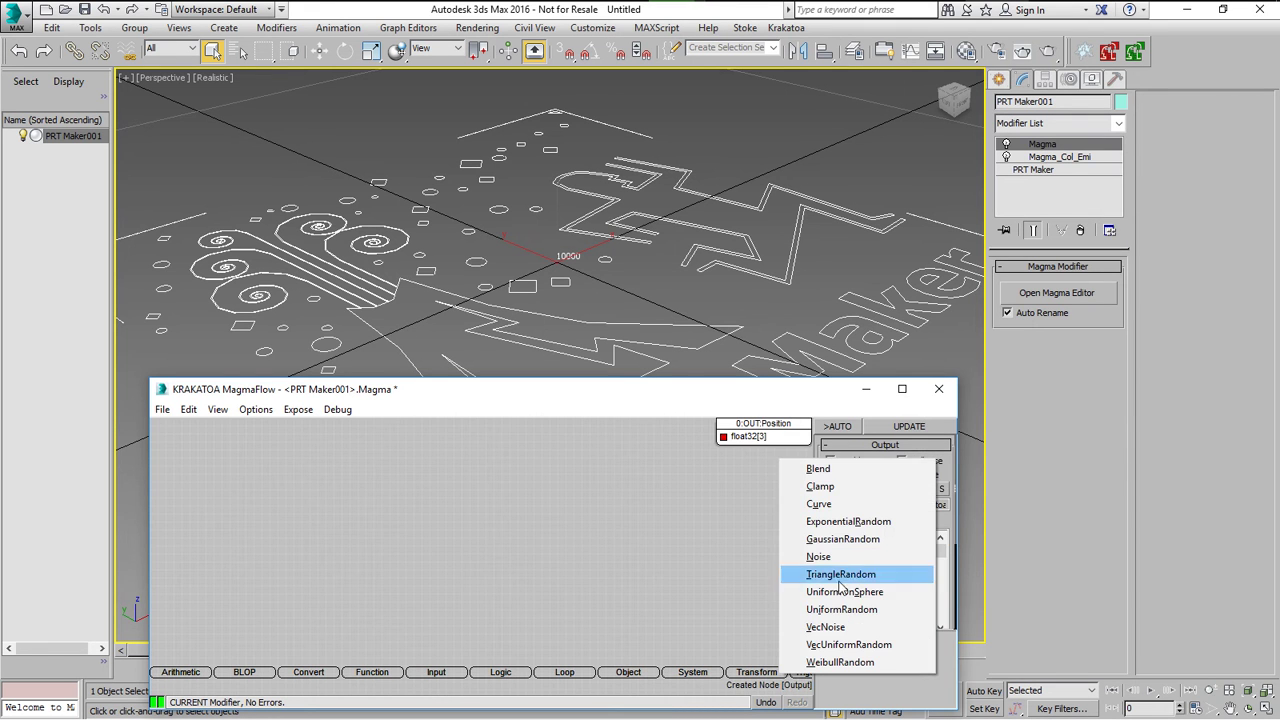
click(866, 645)
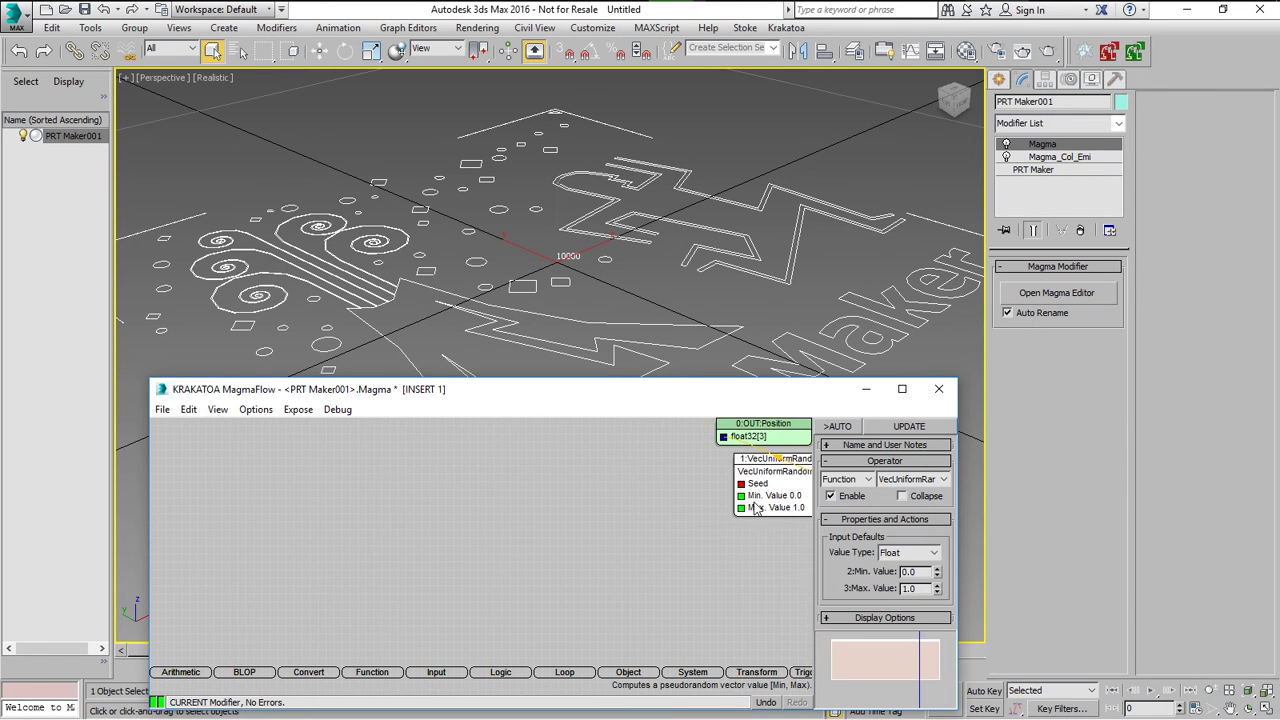
key(d)
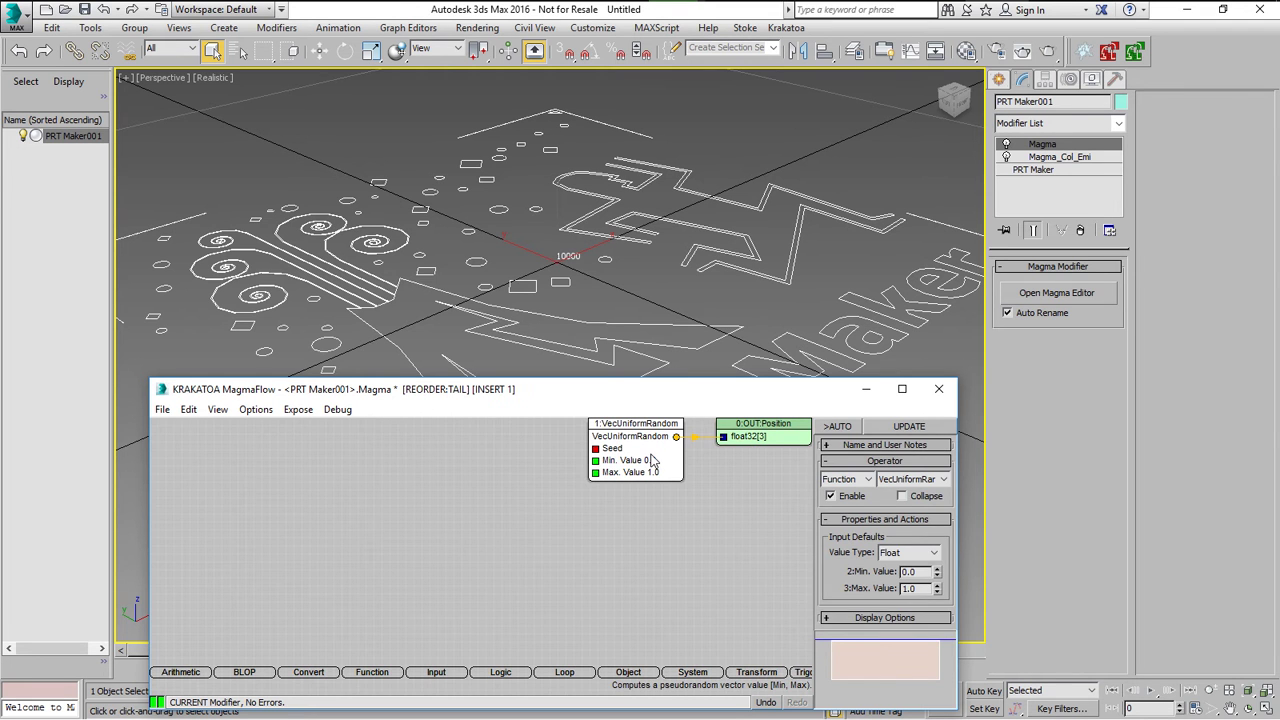
Connect an InputChannel node reading Index to the VecUniformRandom seed and turn on automatic flow updates.
key(i)
click(563, 451)
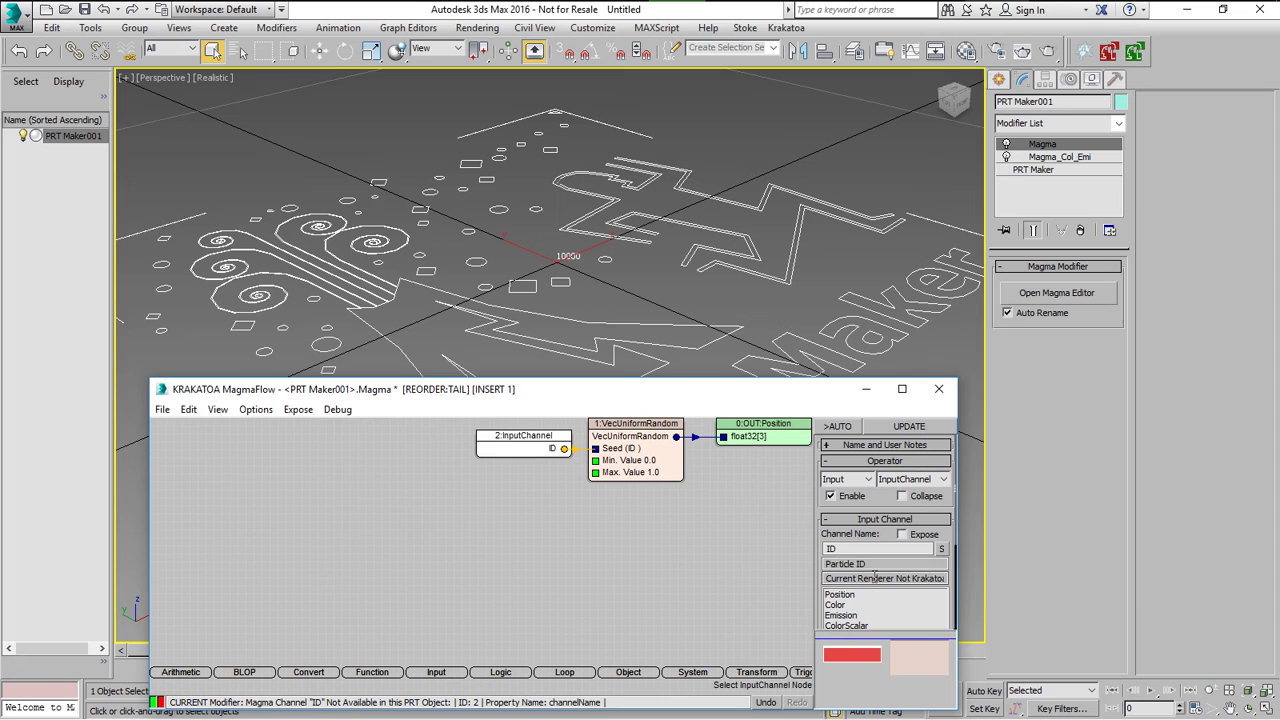
click(857, 549)
text(Inde)
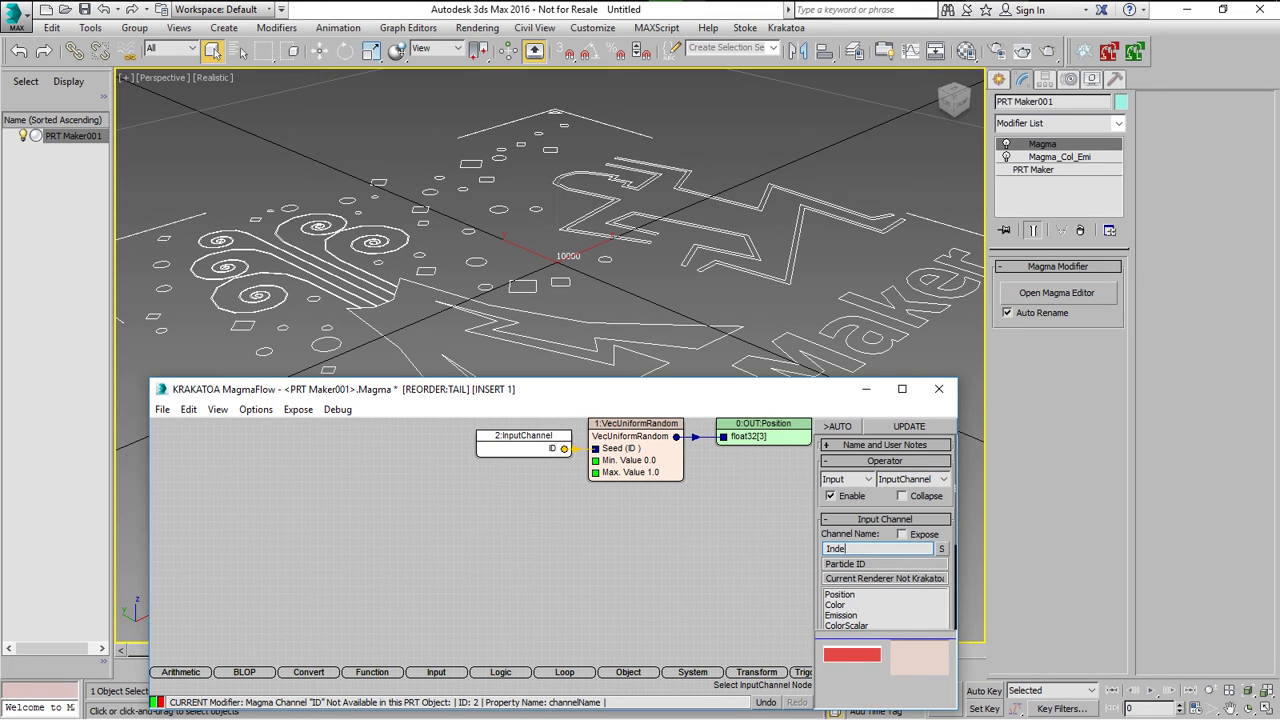
text(x)
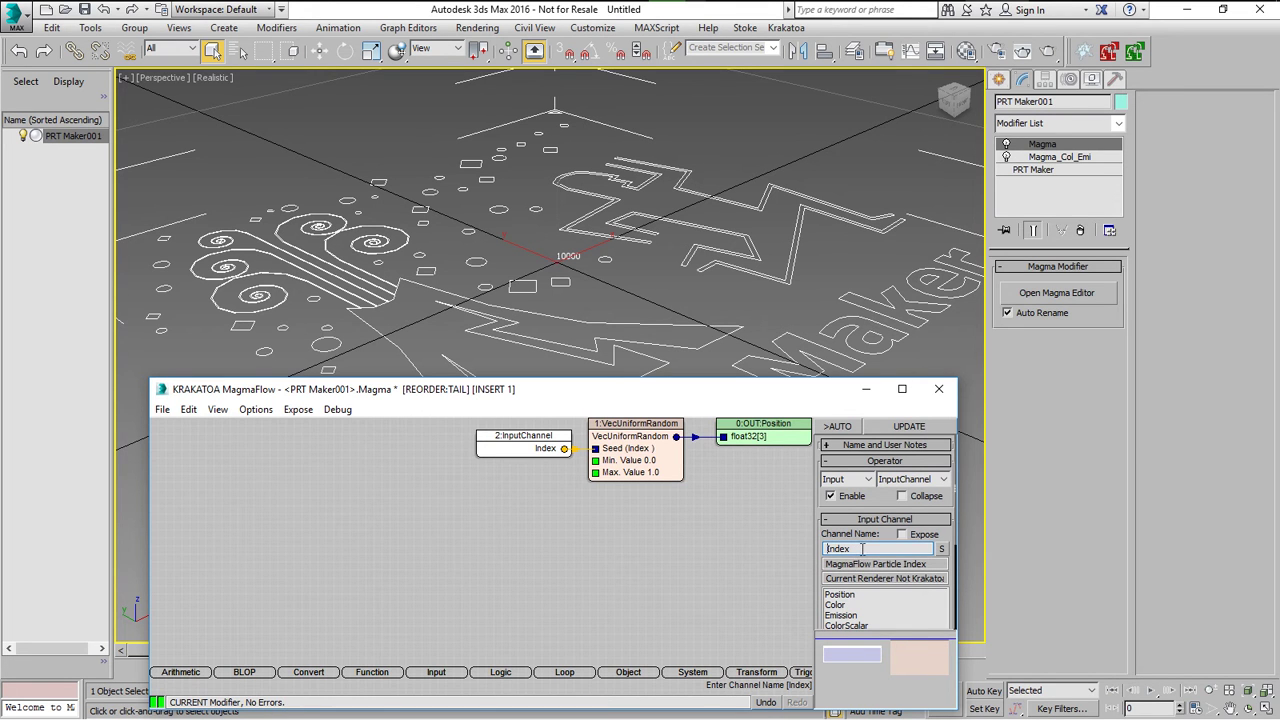
click(846, 427)
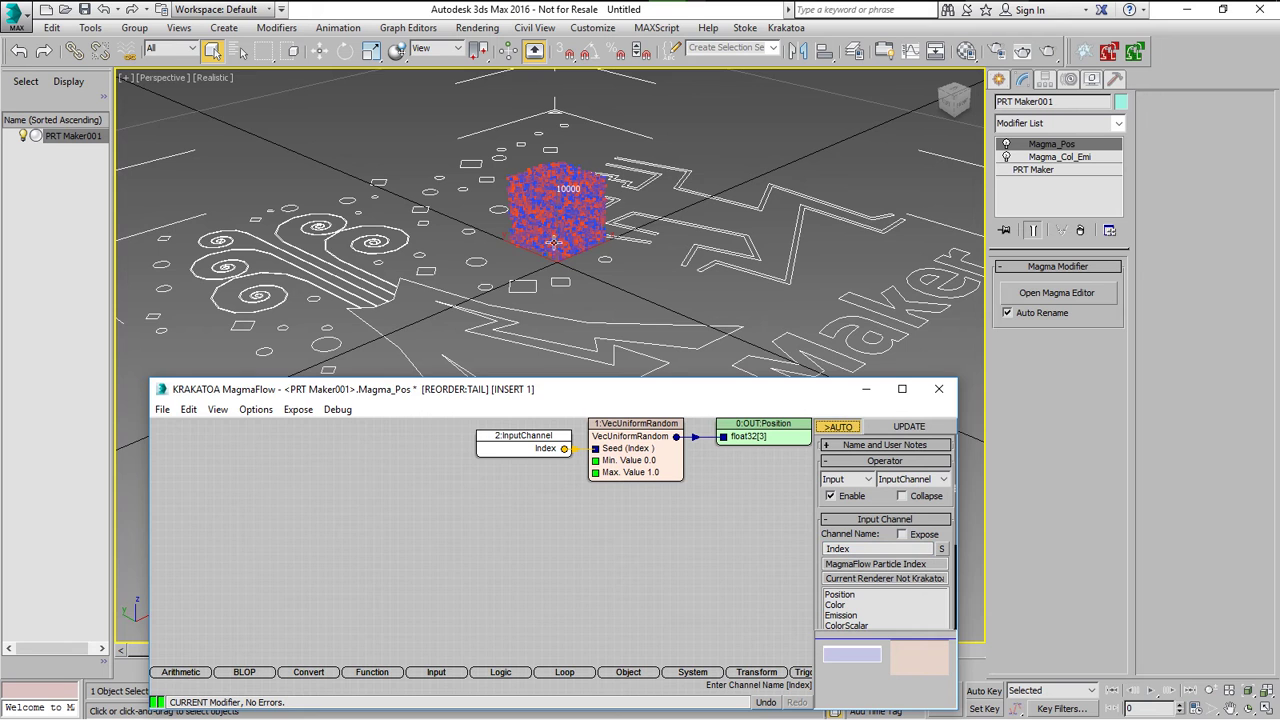
Try a Min. Value of 0.4 and Max. Value of 2.4 on the VecUniformRandom node, and restore them to 0.0 and 1.0.
alt+middle_drag(690, 258, 577, 325)
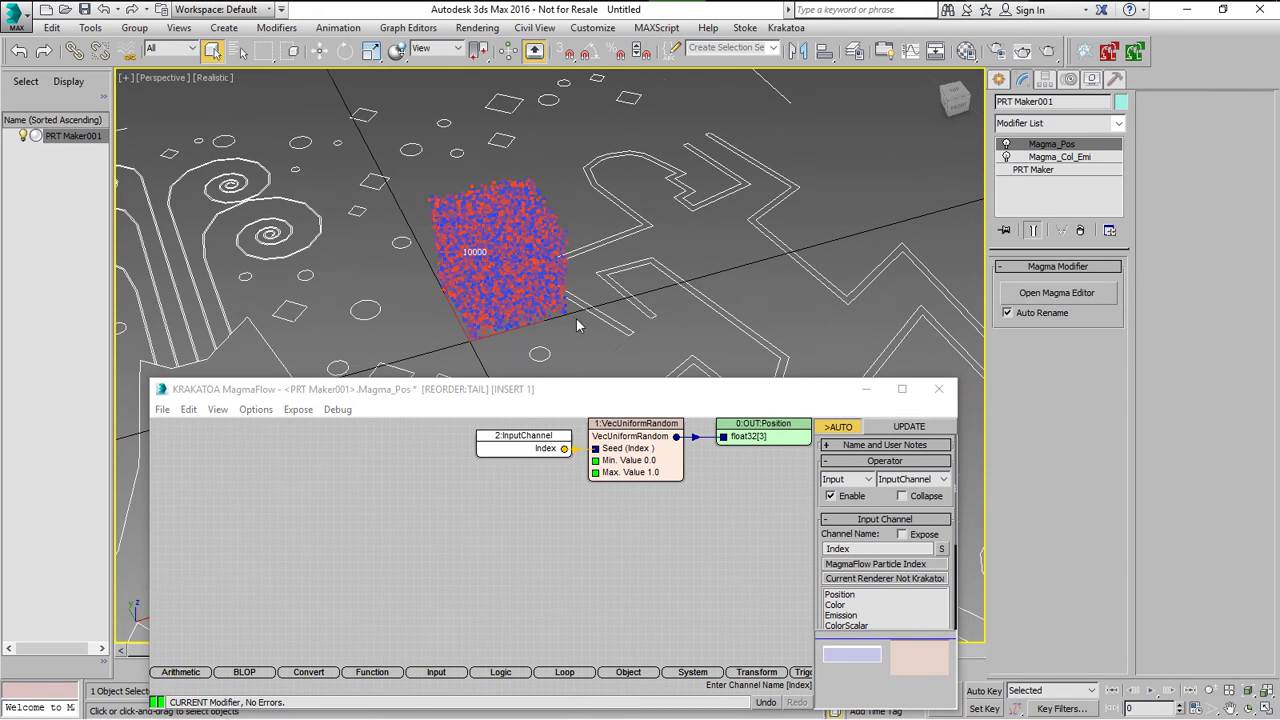
mouse_move(690, 308)
alt+middle_down()
mouse_move(671, 306)
mouse_move(690, 288)
alt+middle_up()
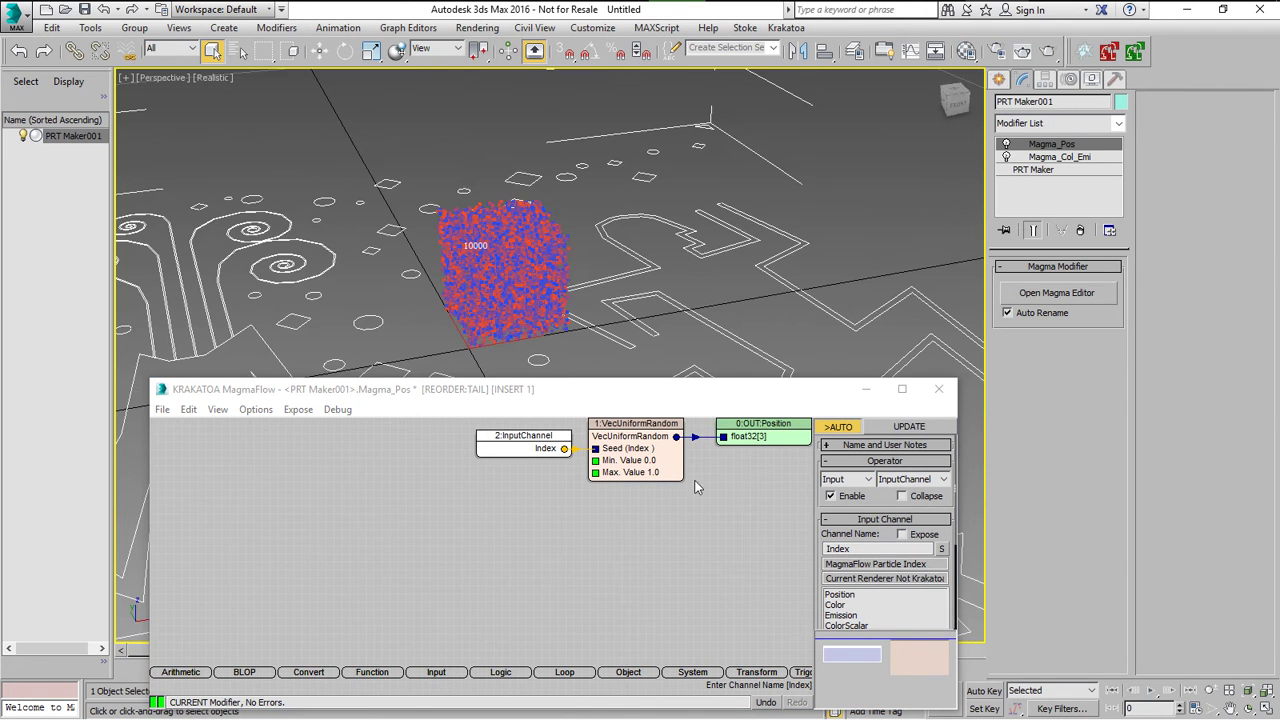
click(684, 493)
click(645, 466)
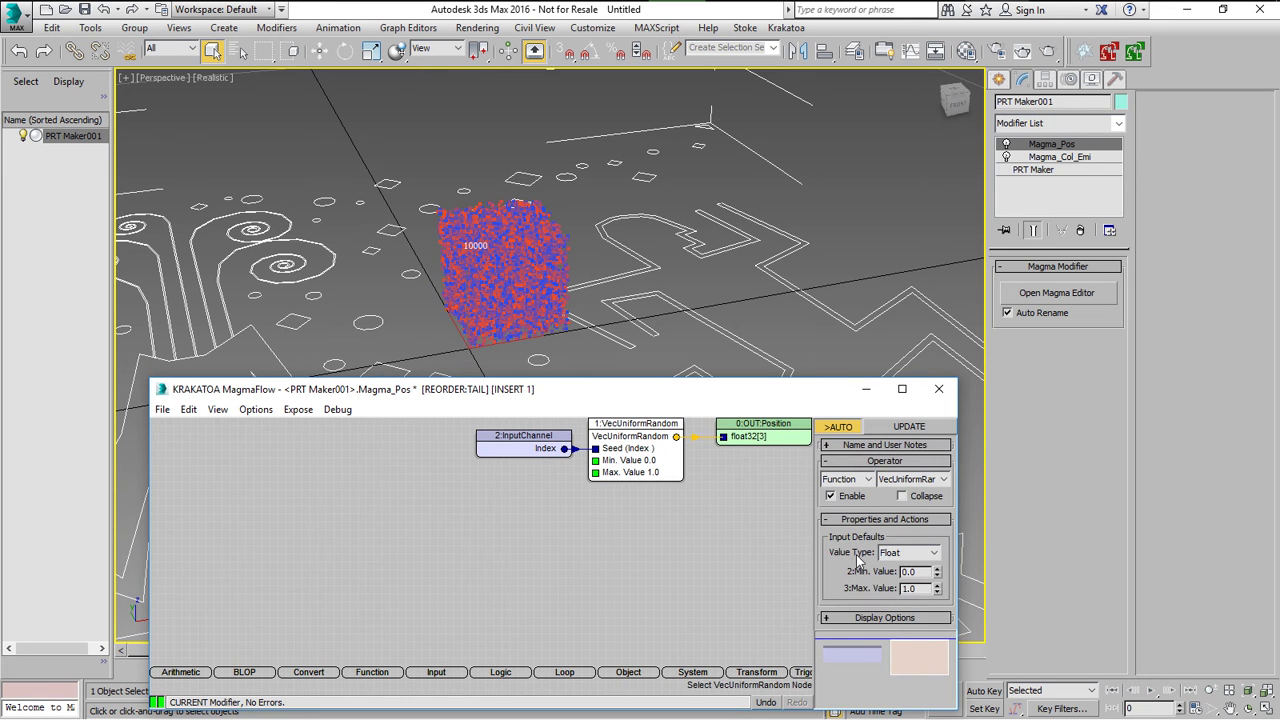
drag(937, 594, 938, 568)
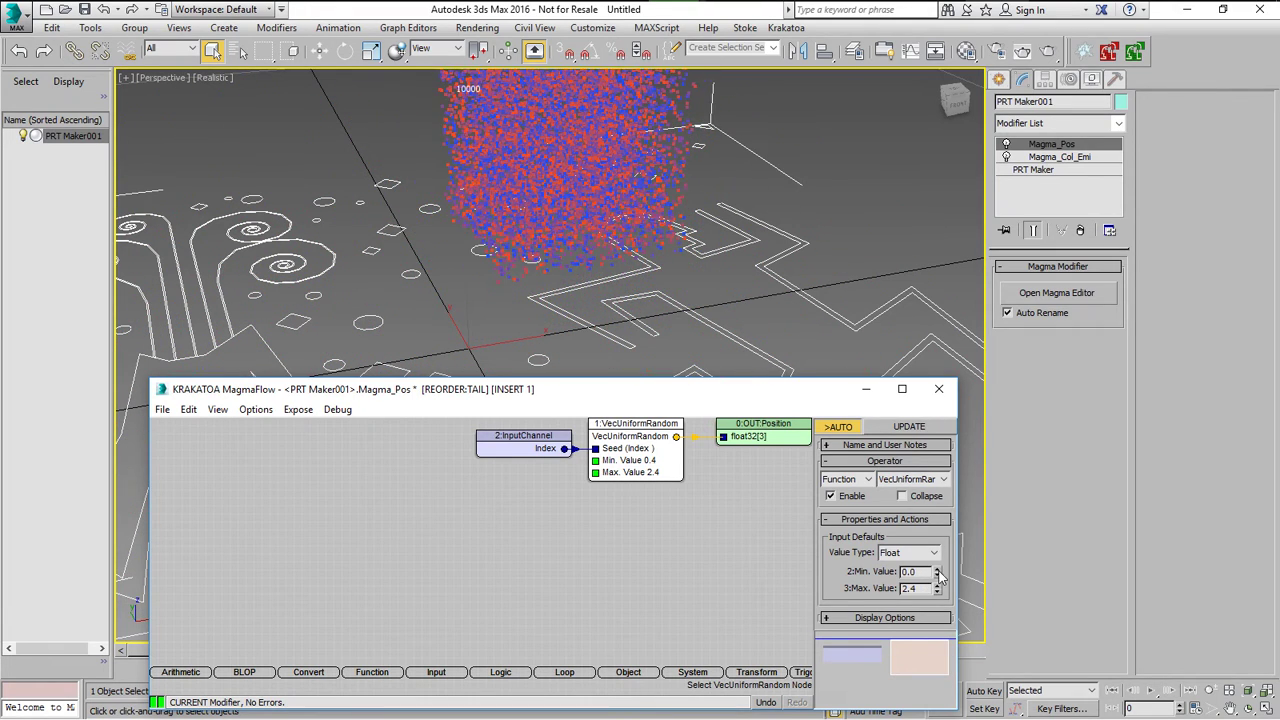
key(Return)
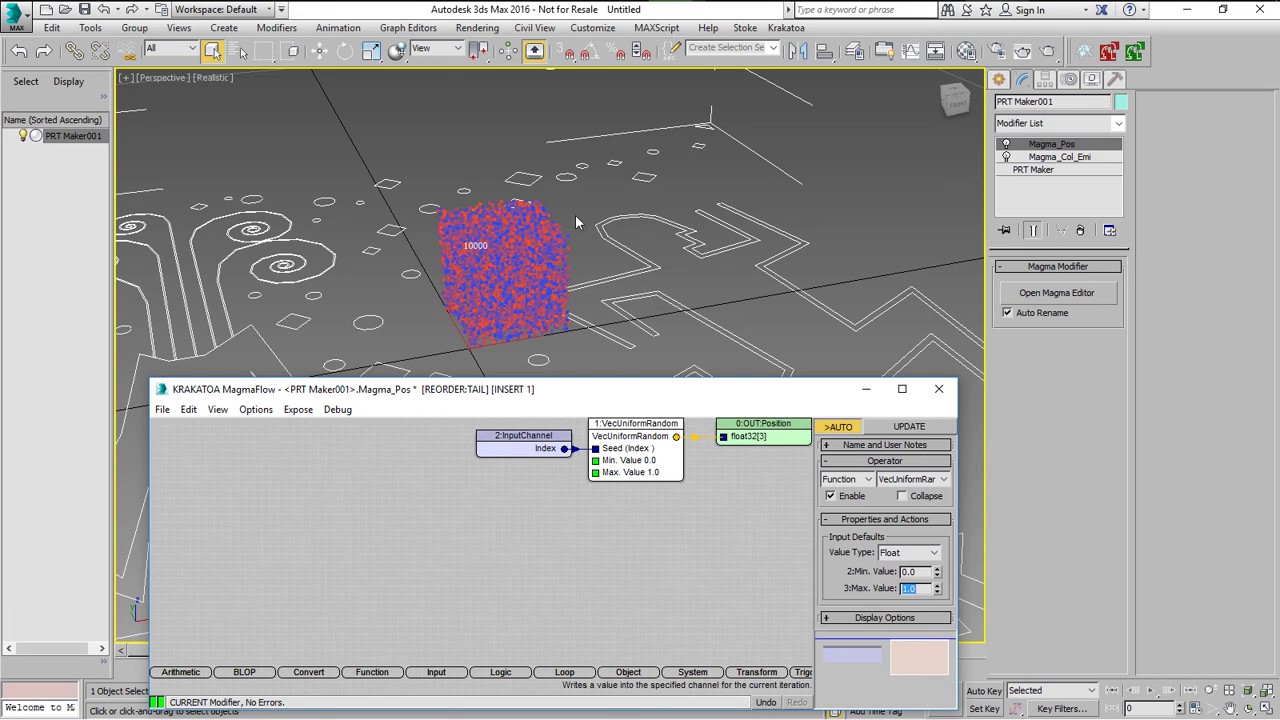
Switch the VecUniformRandom node to UniformRandom and insert a ToVector node between it and the Position output.
alt+middle_drag(870, 290, 729, 326)
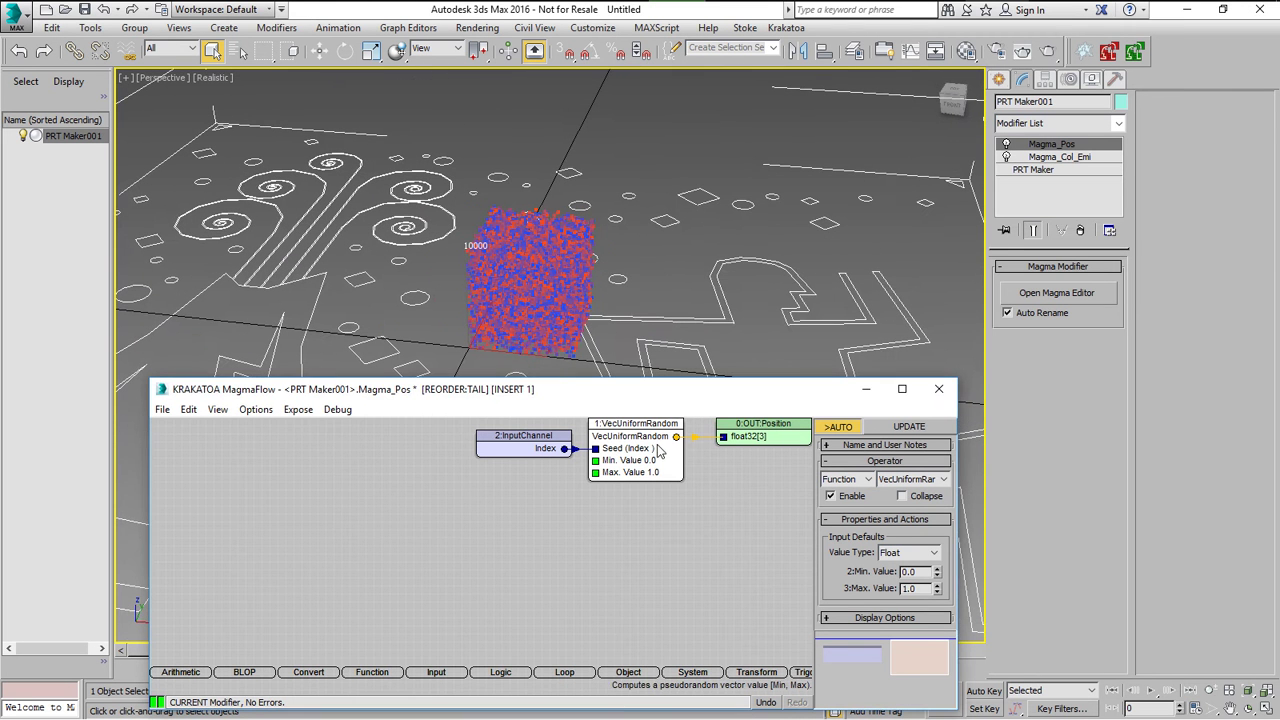
click(921, 482)
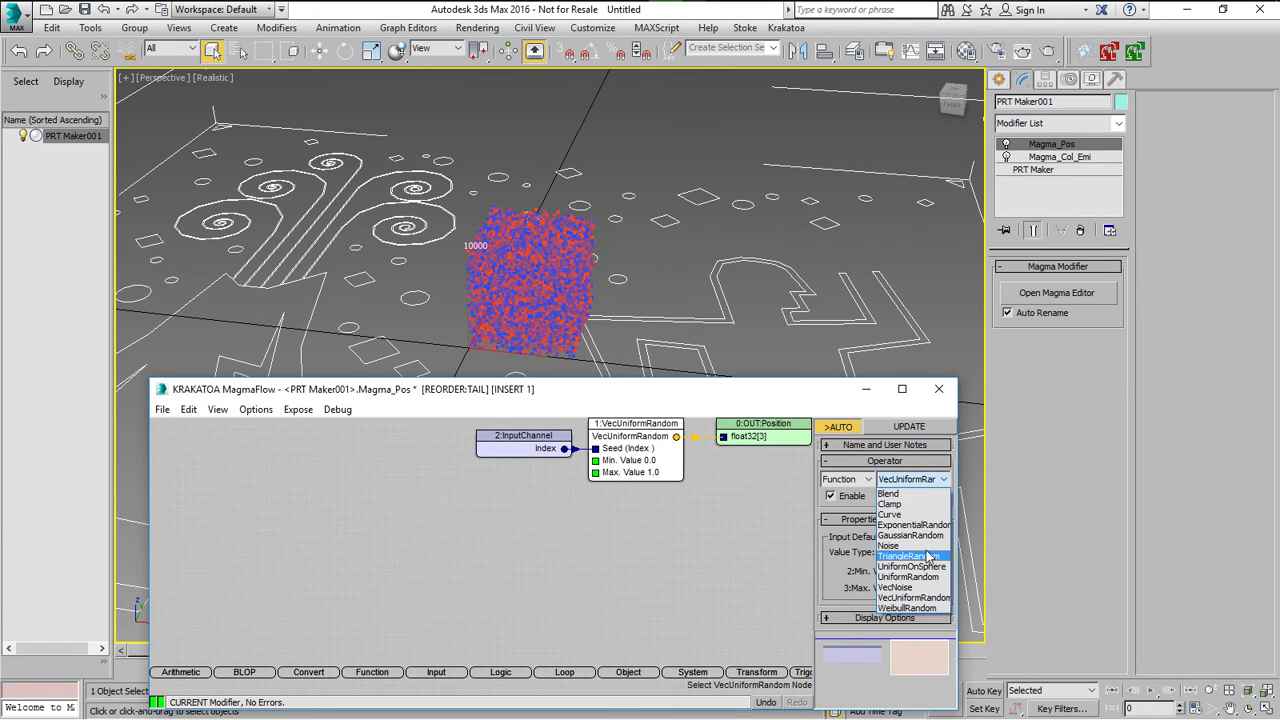
click(910, 578)
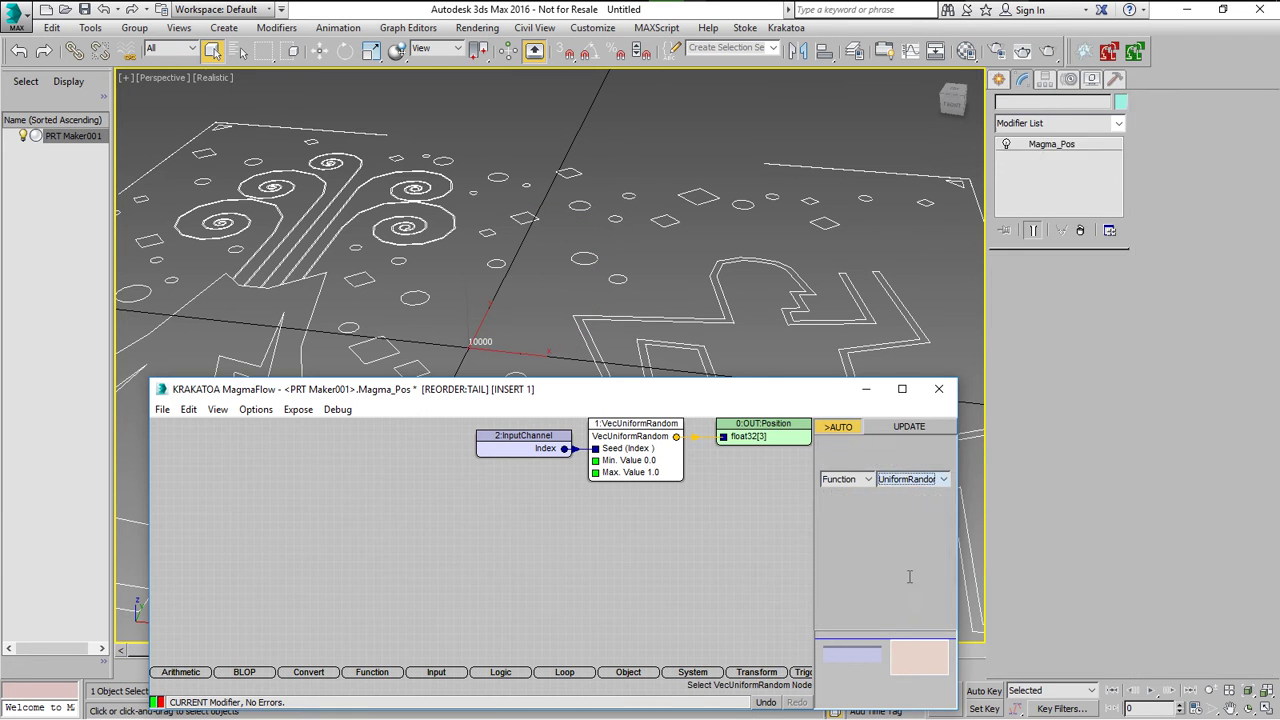
click(698, 440)
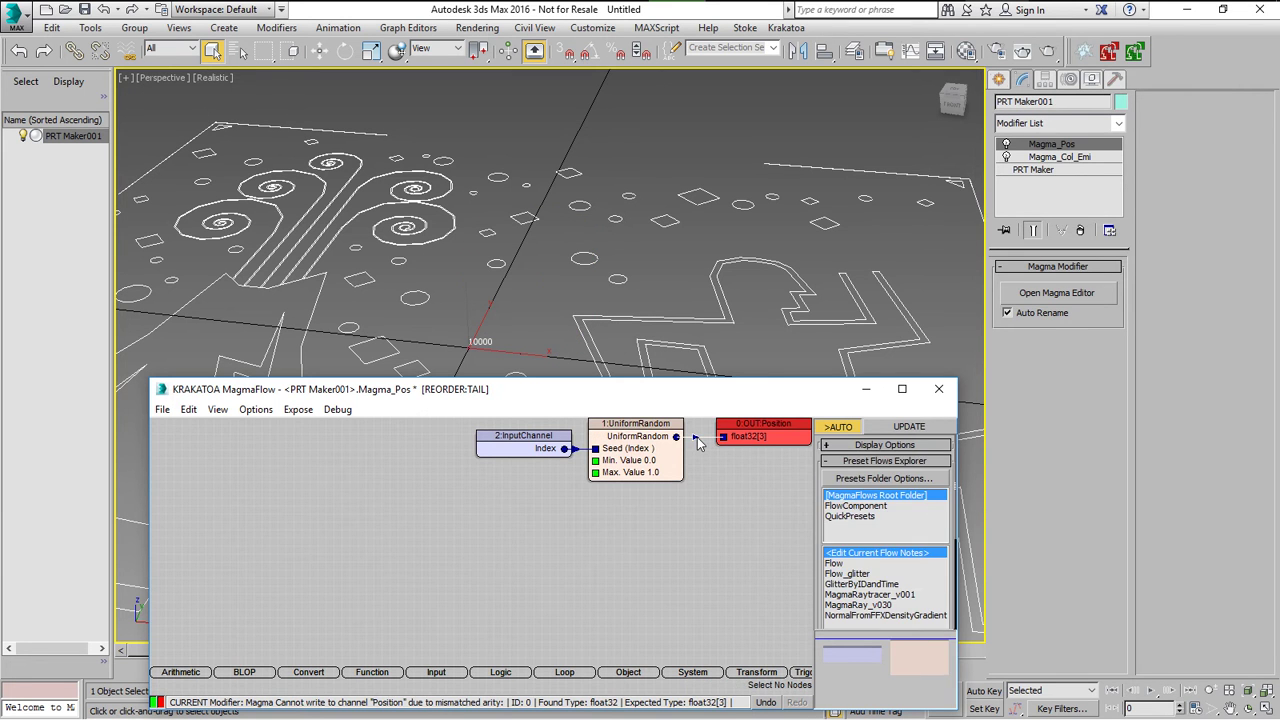
key(c)
key(v)
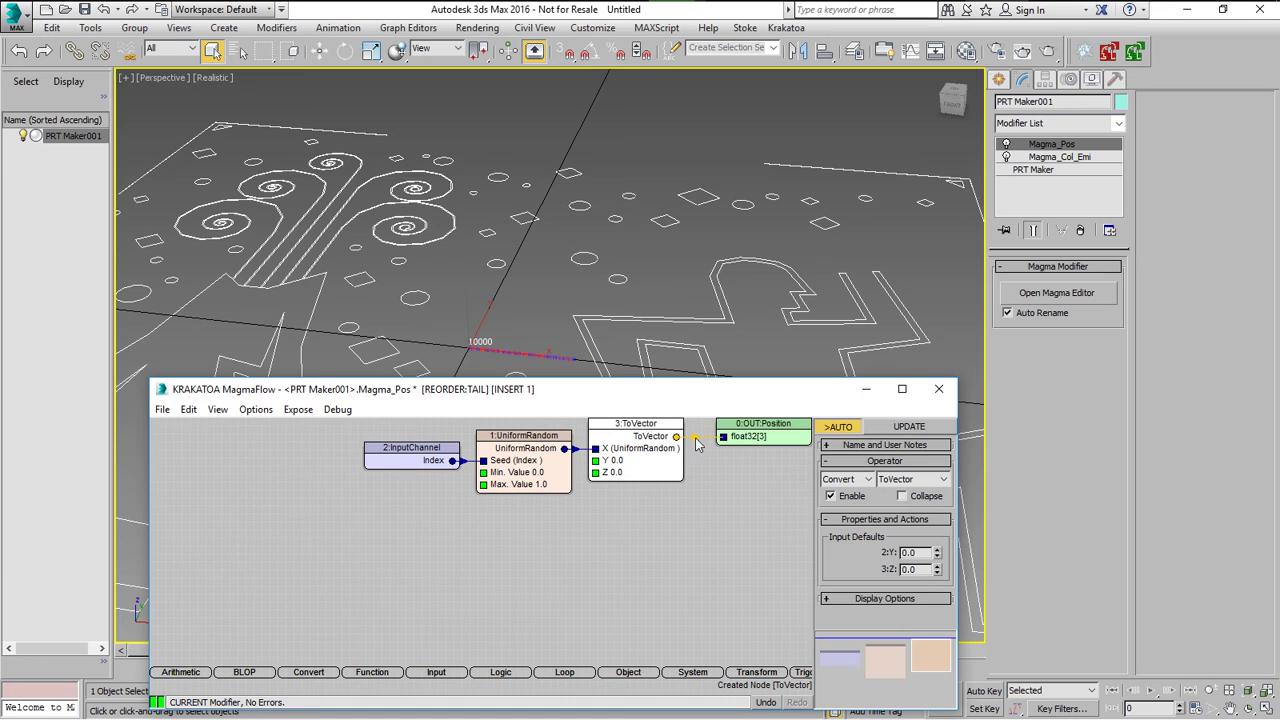
Try driving the ToVector Y and Z inputs from the same UniformRandom node, and disconnect both.
alt+middle_drag(646, 316, 646, 316)
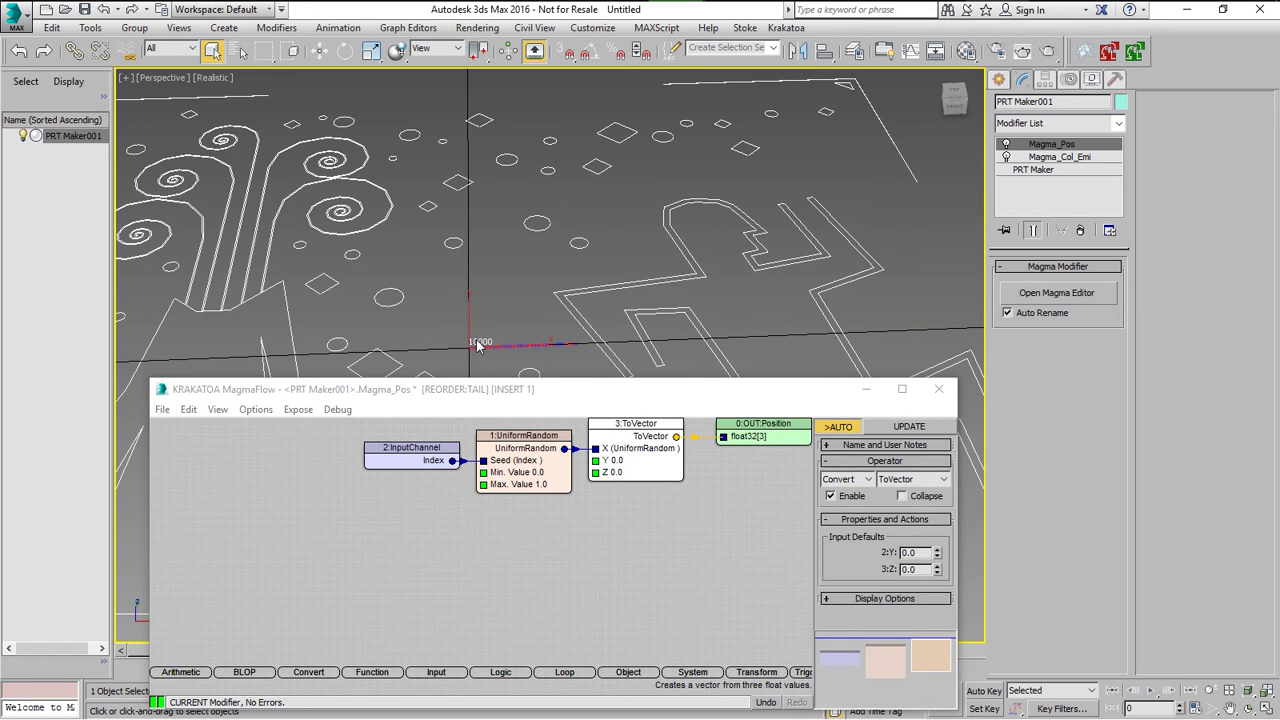
drag(564, 448, 597, 461)
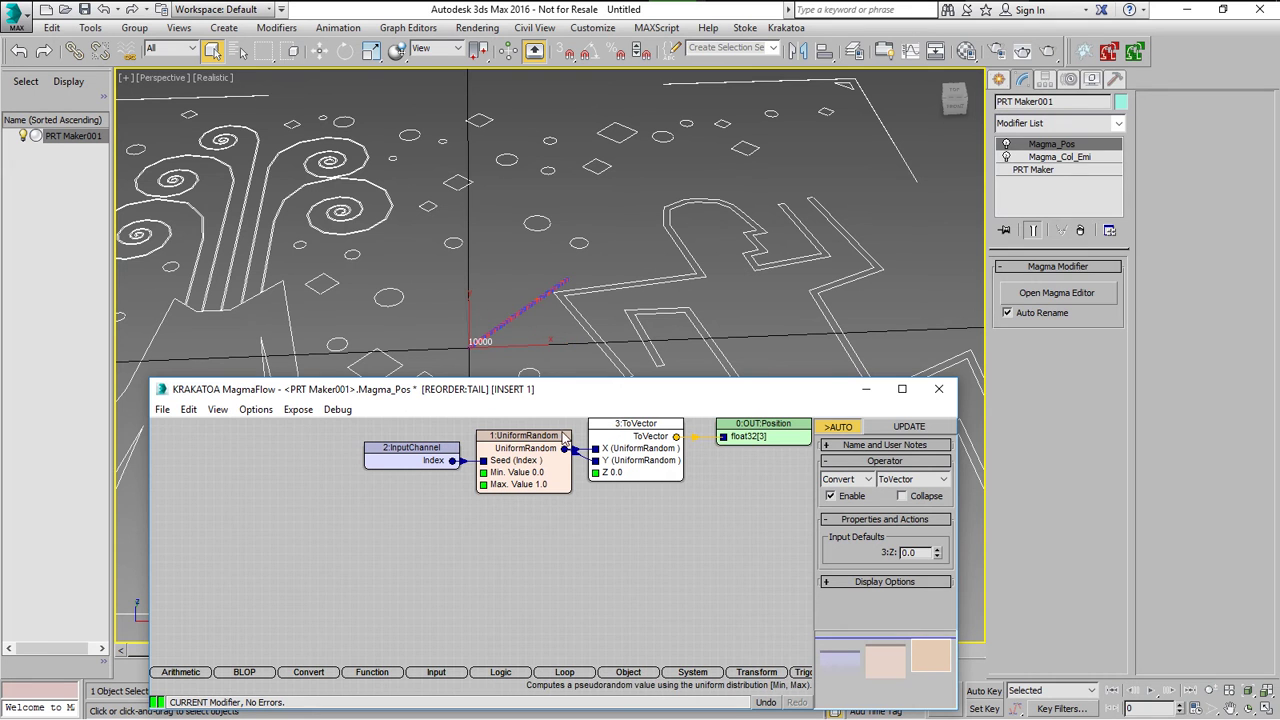
drag(597, 479, 596, 472)
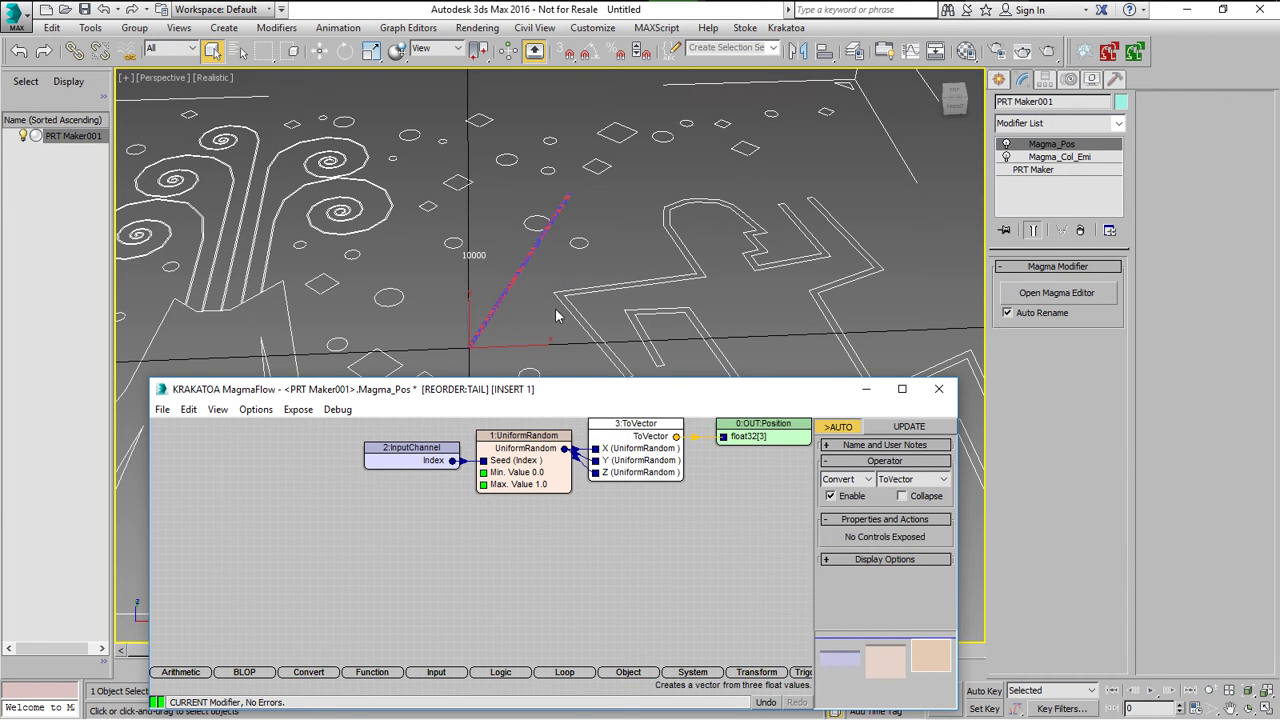
alt+middle_drag(645, 305, 485, 355)
click(580, 458)
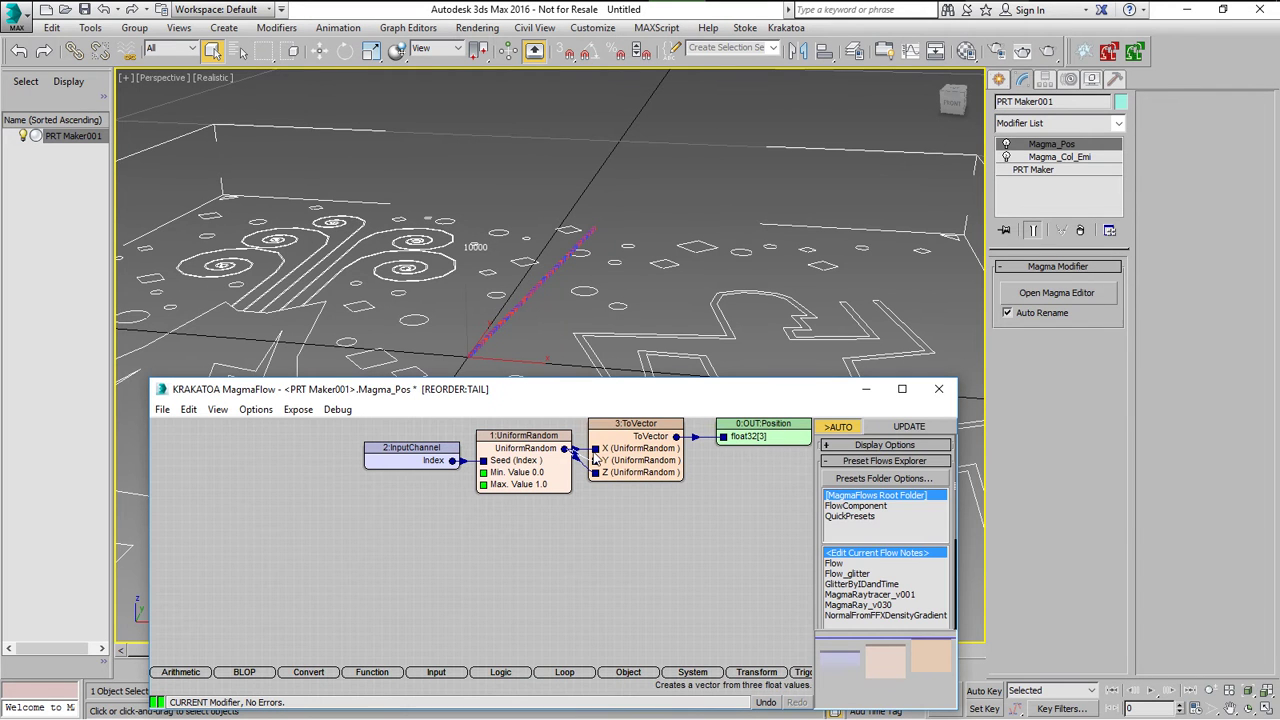
drag(596, 459, 591, 462)
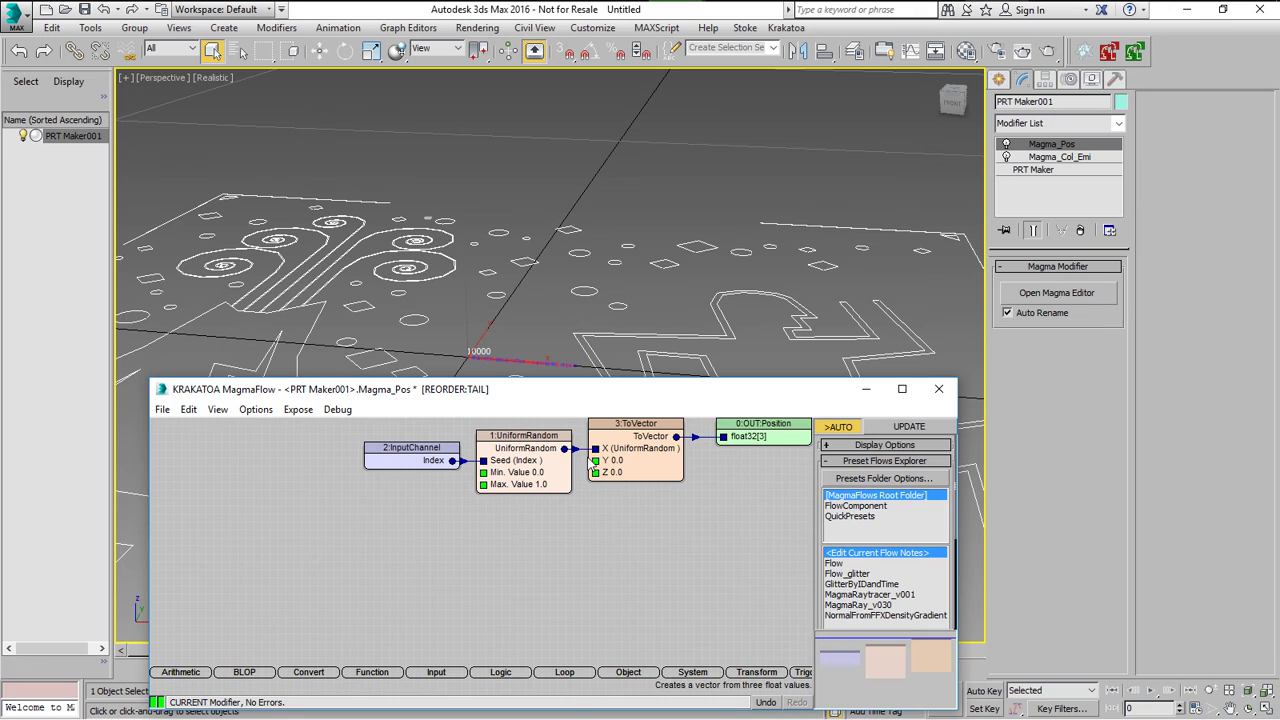
Duplicate the UniformRandom node with its Index connection preserved and connect the copy to the ToVector Y input.
click(522, 456)
right_click(526, 457)
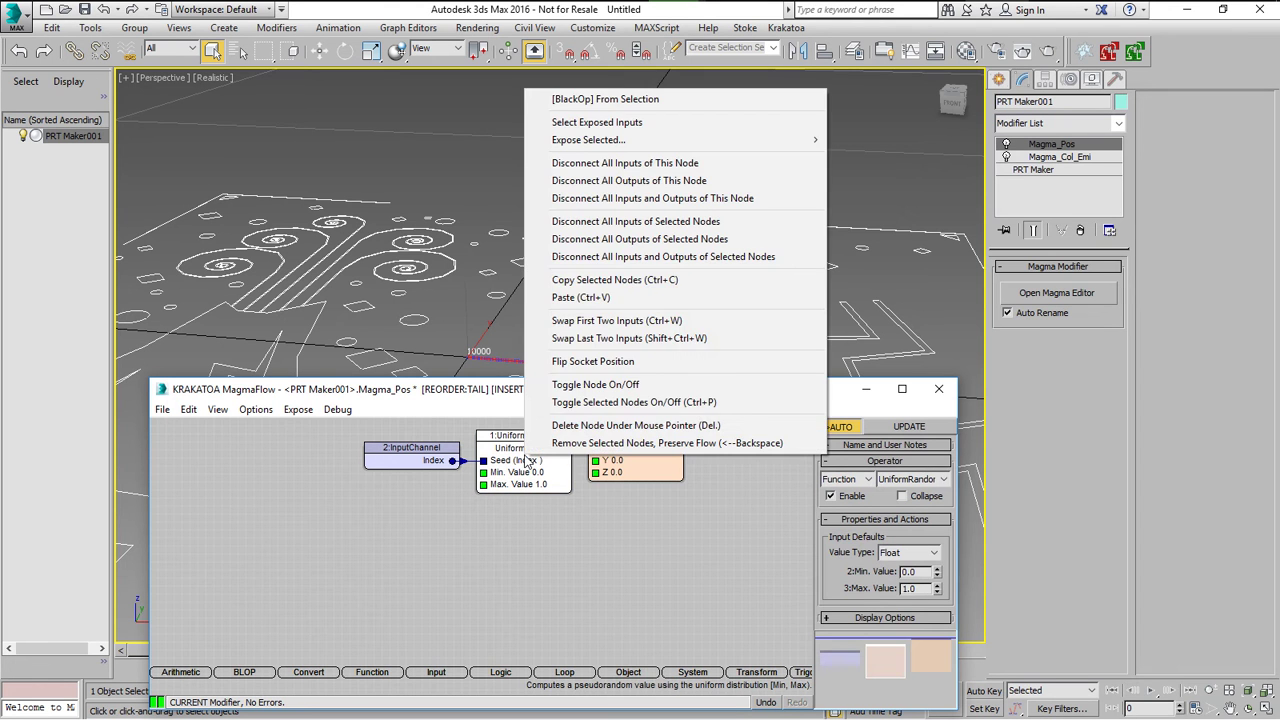
click(611, 286)
right_click(524, 532)
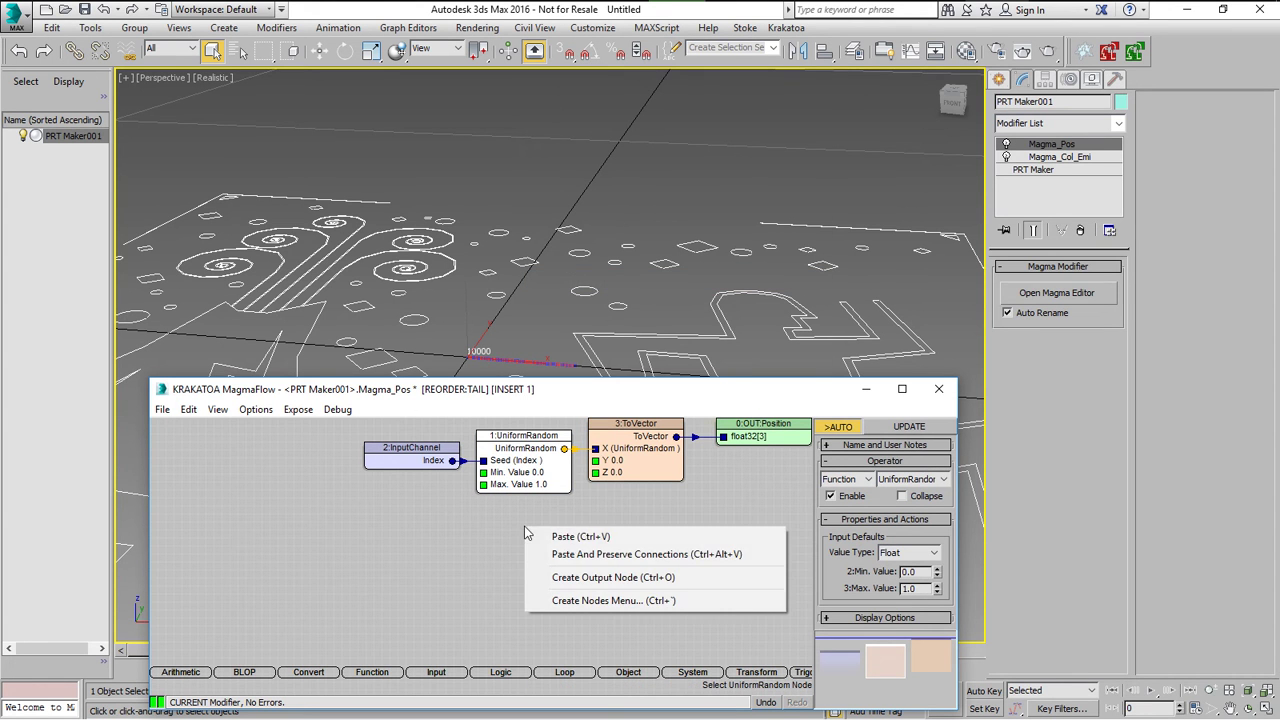
click(604, 562)
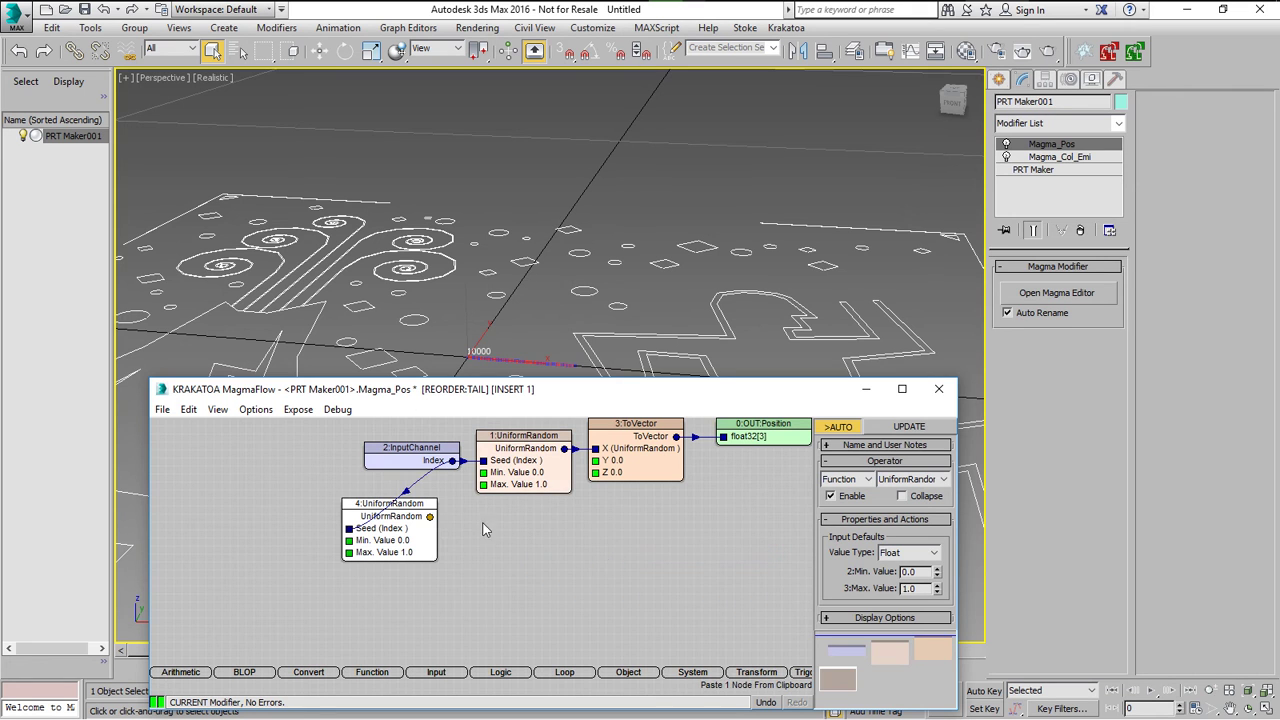
drag(431, 517, 595, 460)
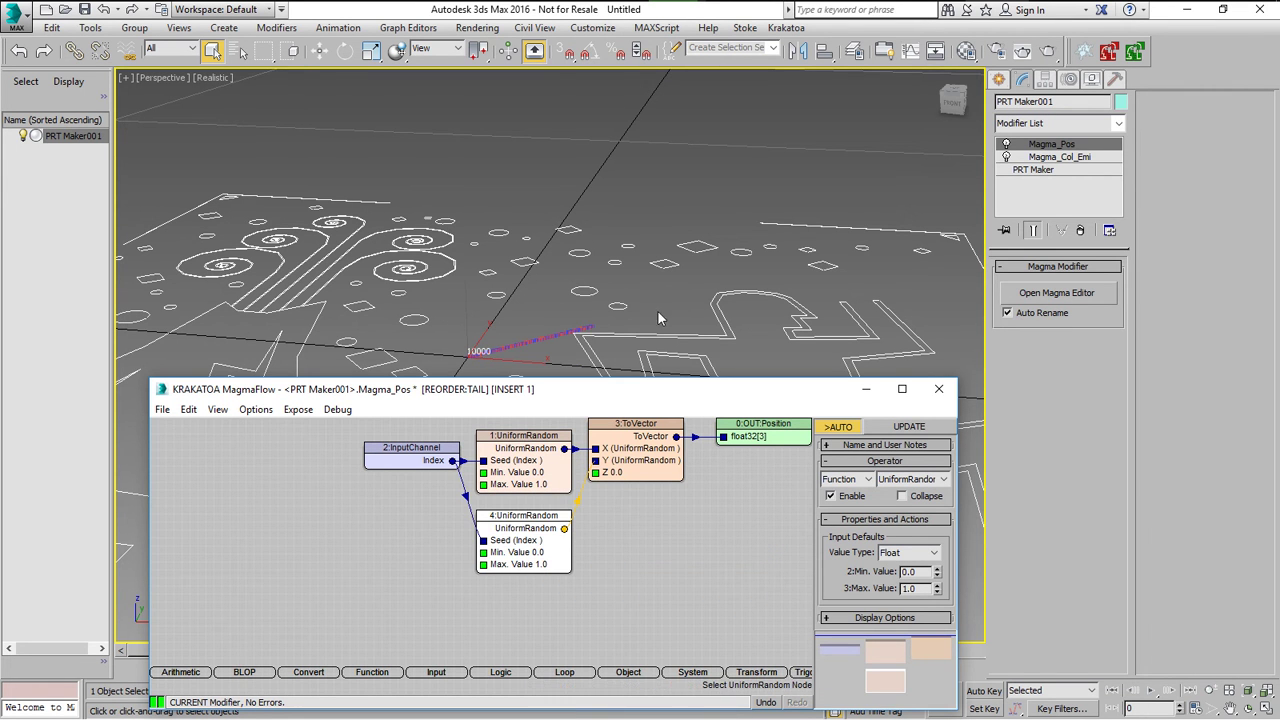
alt+middle_drag(660, 318, 493, 307)
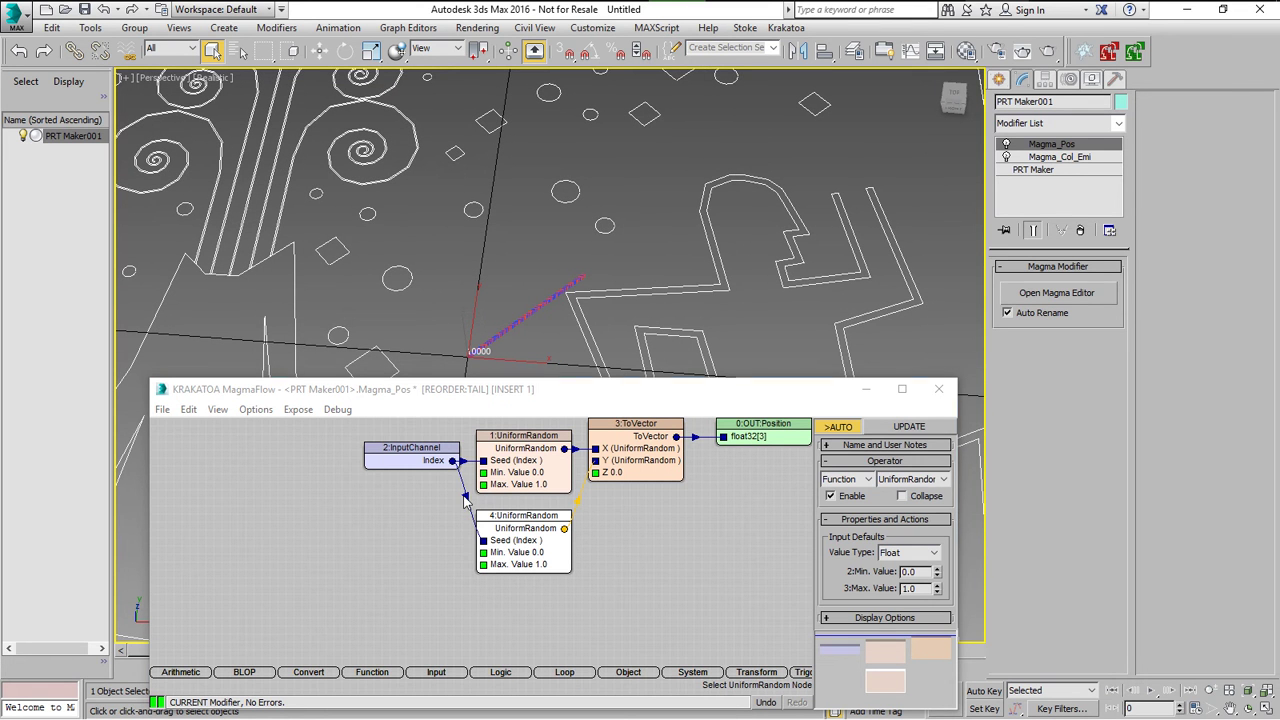
Insert an Add node between Index and the second UniformRandom's seed, with Value Type Integer and a Right Value of 1.
click(465, 497)
key(plus)
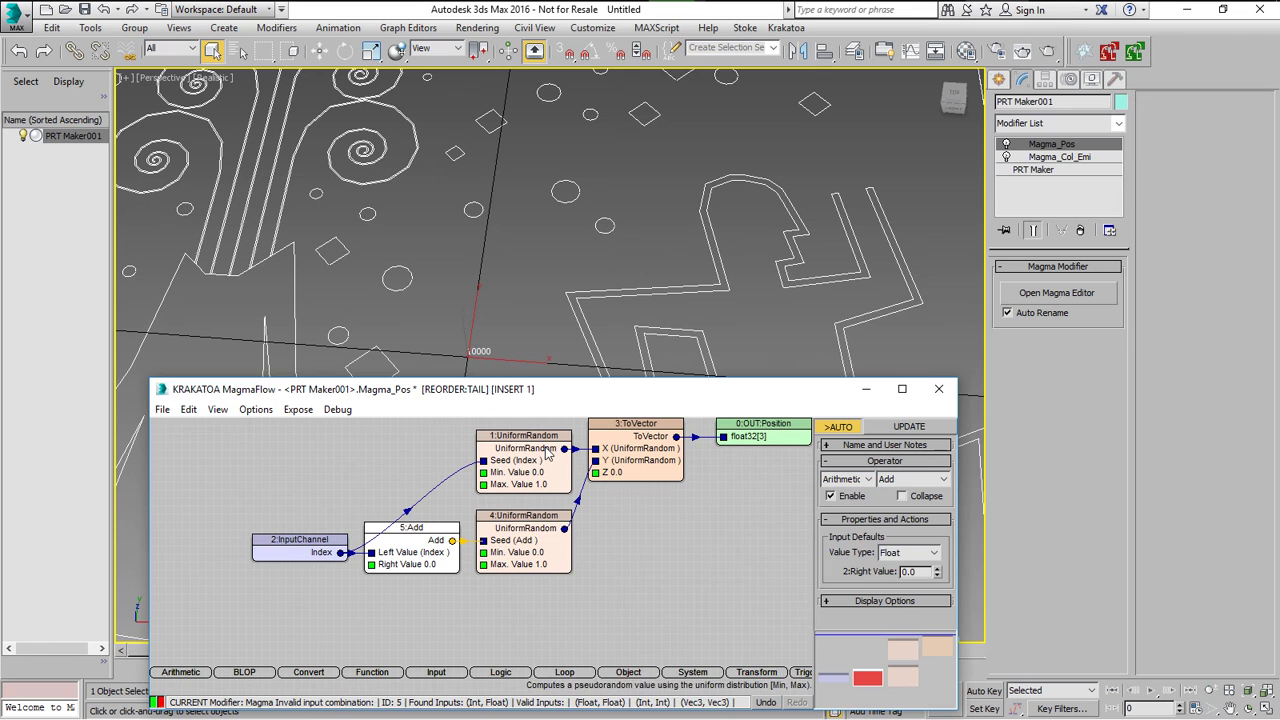
click(908, 552)
click(907, 573)
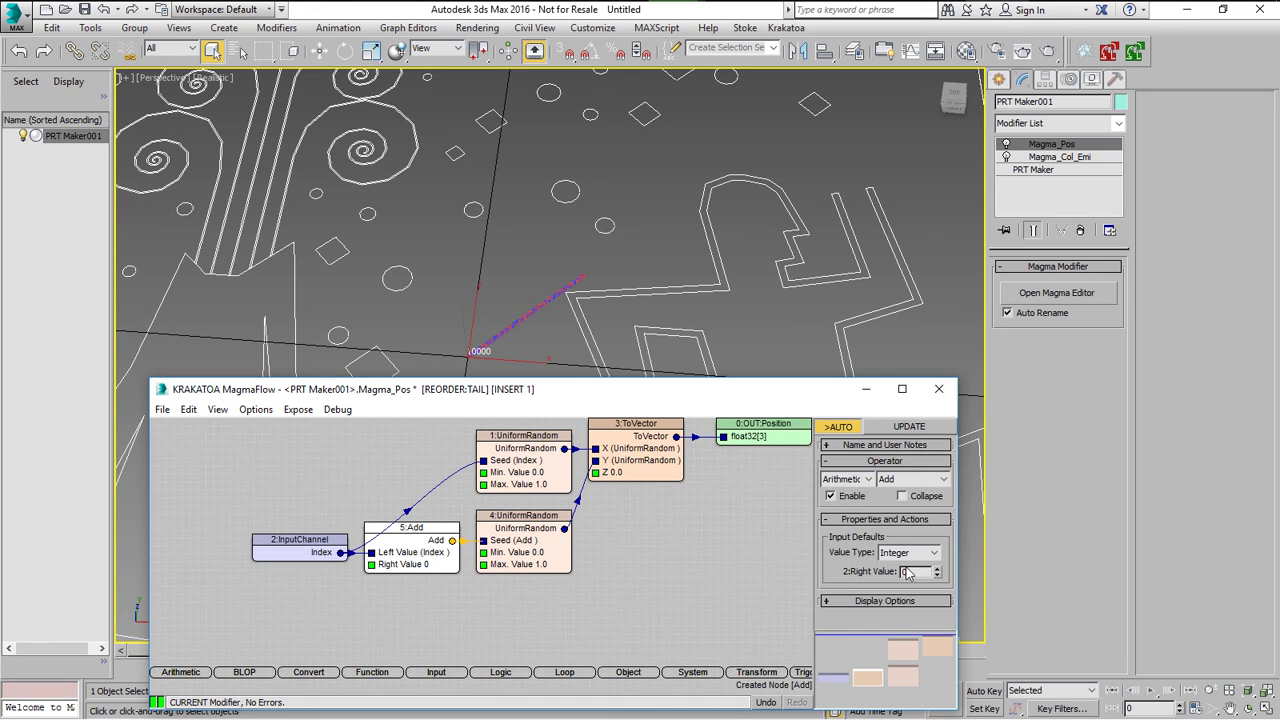
click(936, 569)
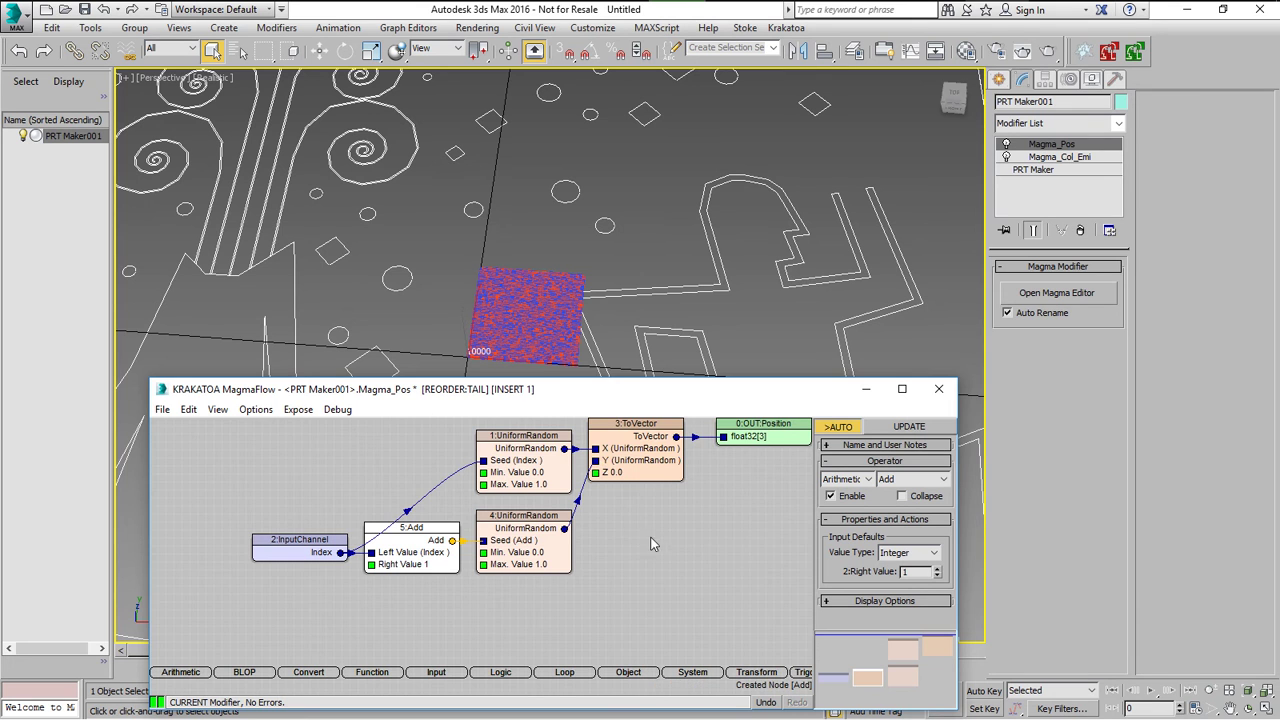
Duplicate the Add and second UniformRandom nodes with their connections preserved, and connect the new UniformRandom to the ToVector Z input.
mouse_move(661, 543)
middle_down()
mouse_move(662, 531)
mouse_move(659, 555)
middle_up()
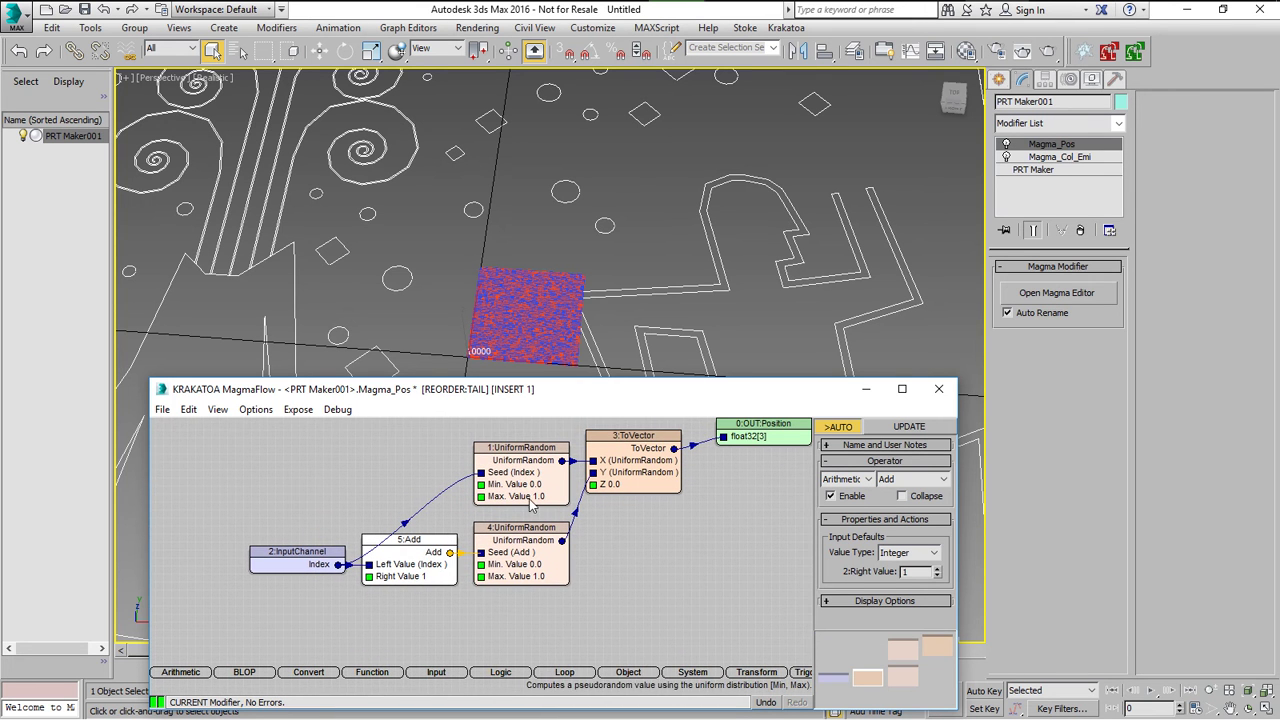
right_click(514, 576)
click(600, 387)
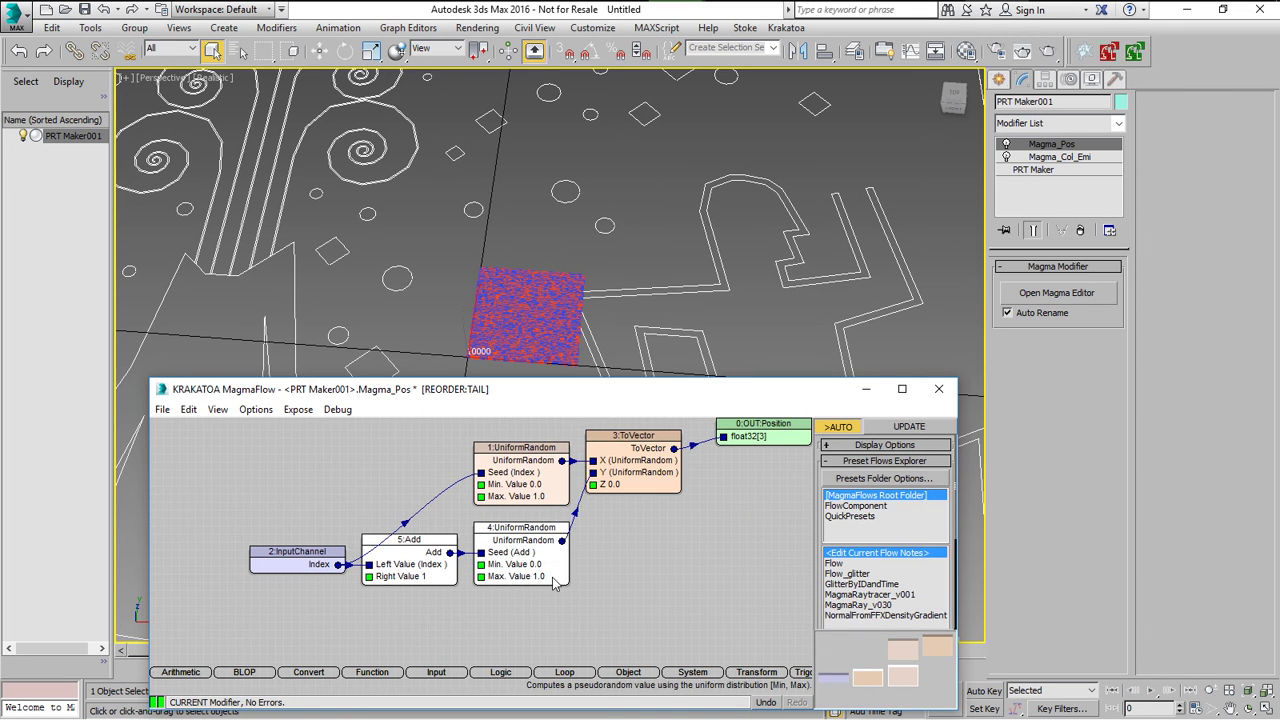
right_click(600, 598)
click(668, 630)
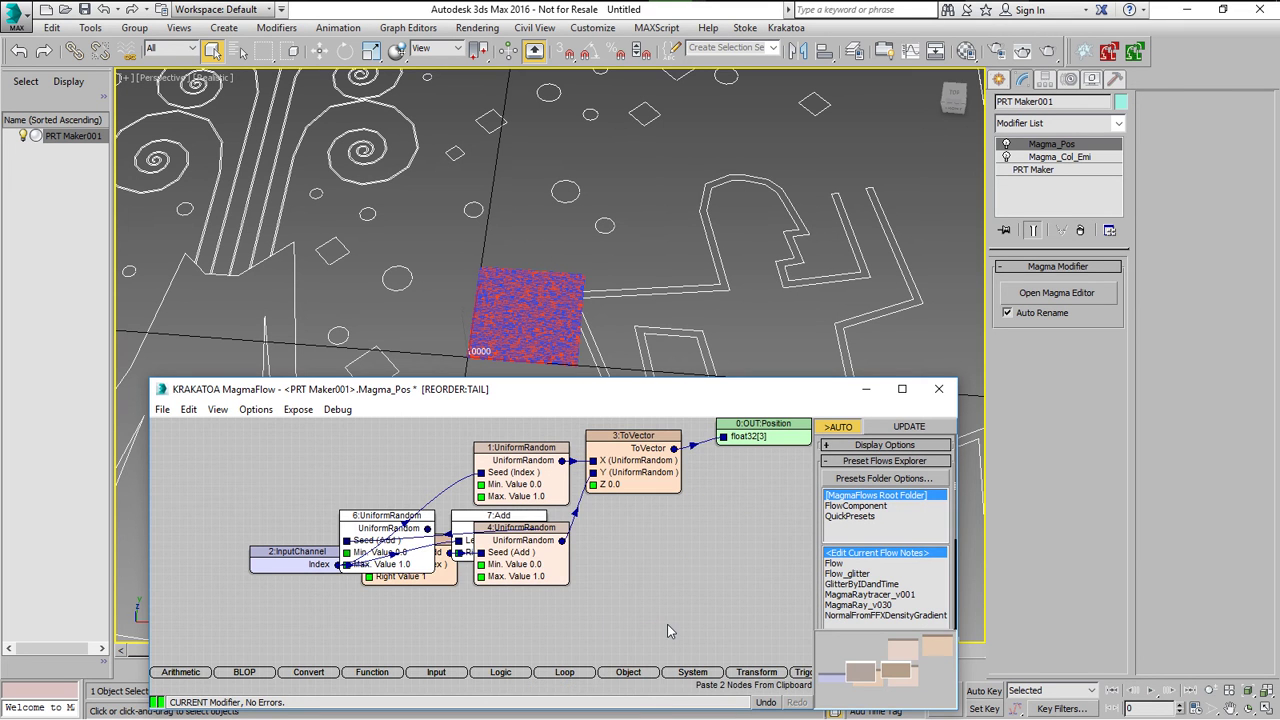
drag(470, 528, 593, 485)
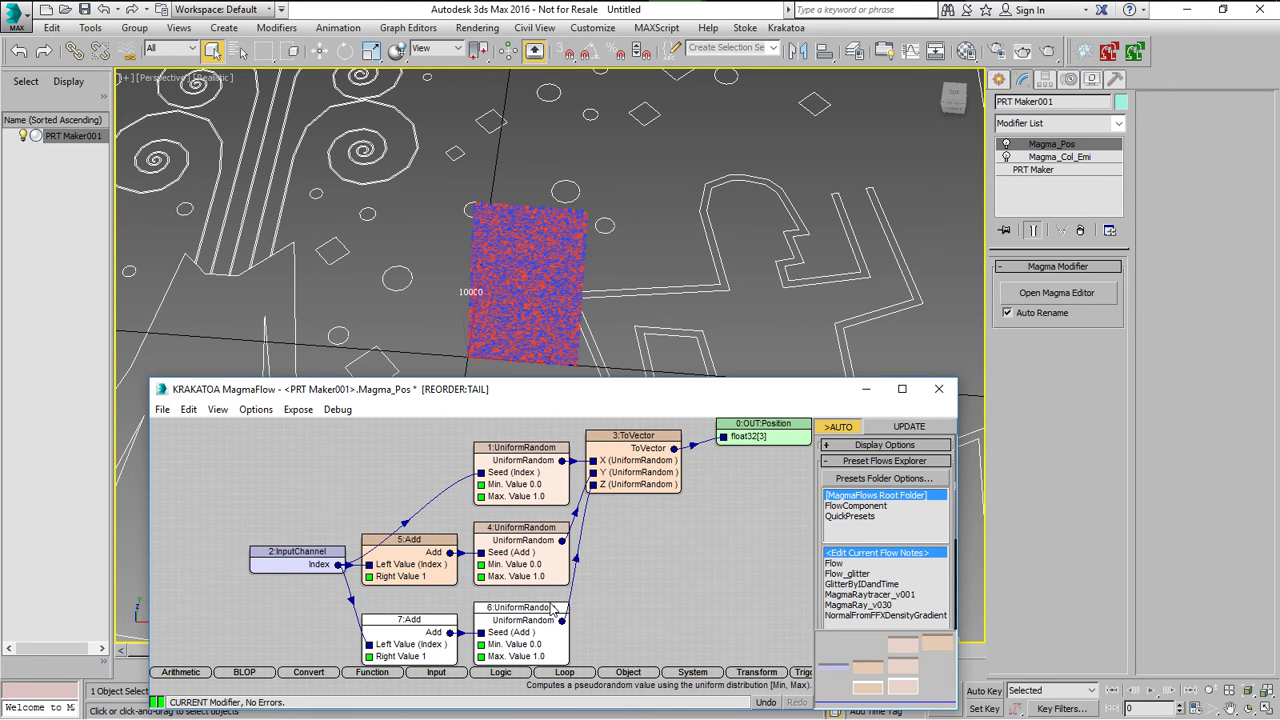
alt+middle_drag(633, 214, 482, 343)
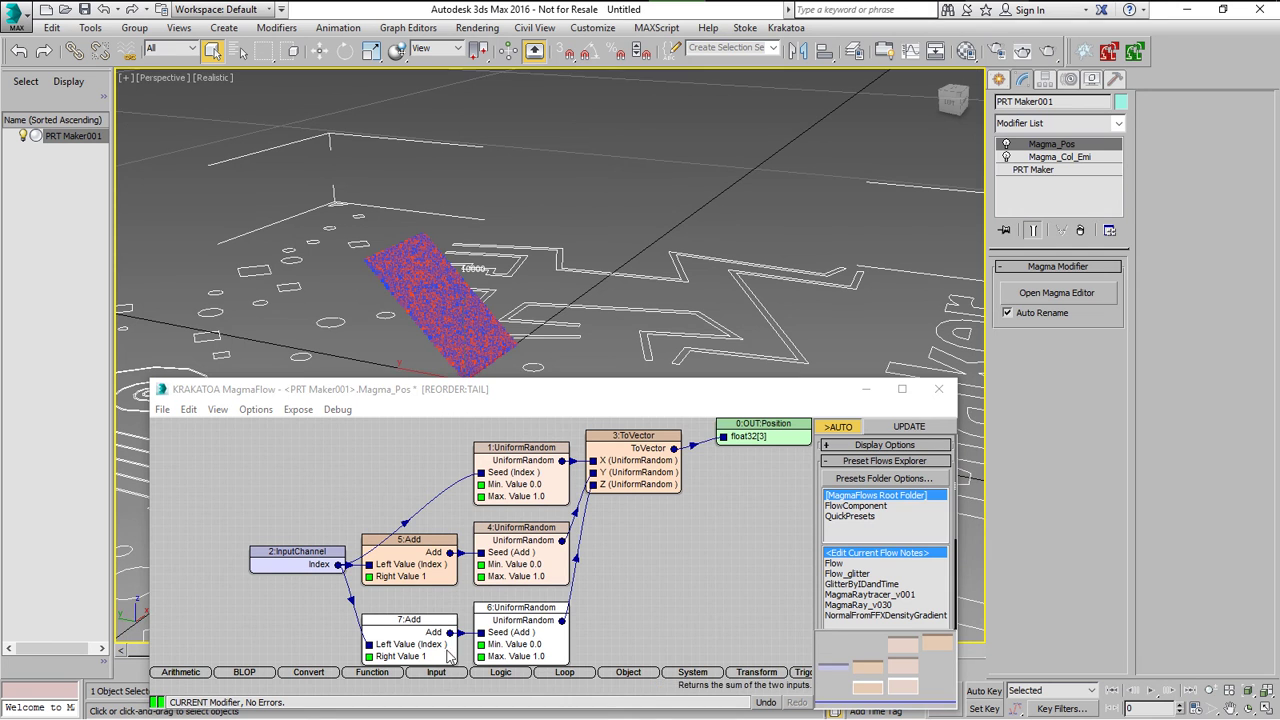
Set the Right Value of the Add node feeding the Z UniformRandom to 2.
click(430, 632)
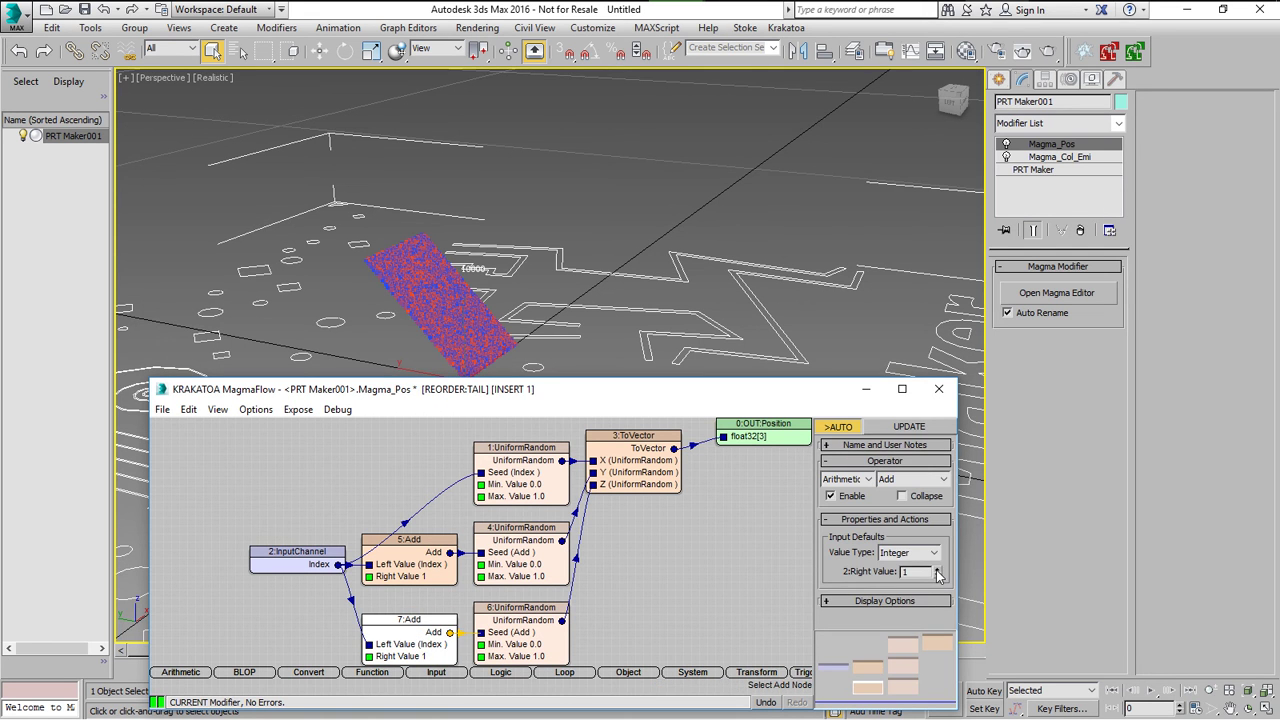
click(937, 570)
alt+middle_drag(693, 337, 594, 388)
Try Max. Values of 1.4, 2.8 and 1.3 on the X, Y and Z UniformRandom nodes respectively.
click(535, 489)
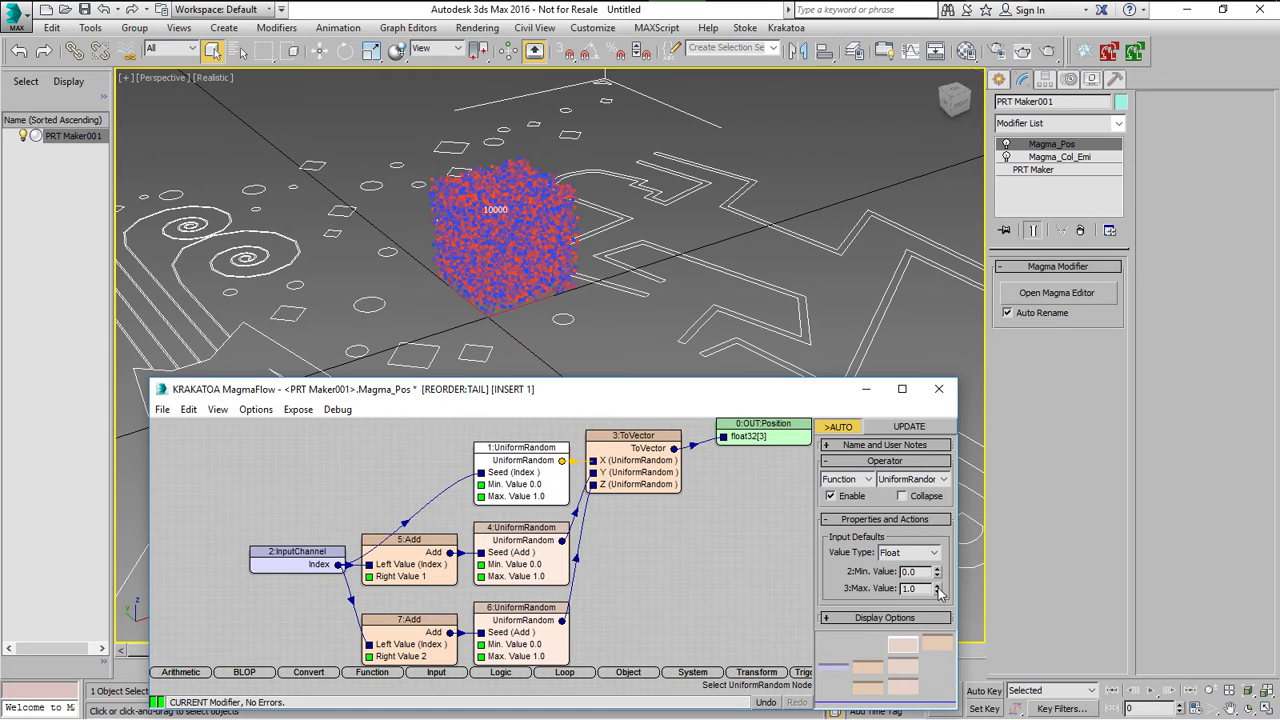
mouse_move(939, 592)
mouse_down()
mouse_move(936, 556)
mouse_move(945, 619)
mouse_move(936, 566)
mouse_move(936, 585)
mouse_up()
click(516, 554)
right_click(935, 576)
click(550, 622)
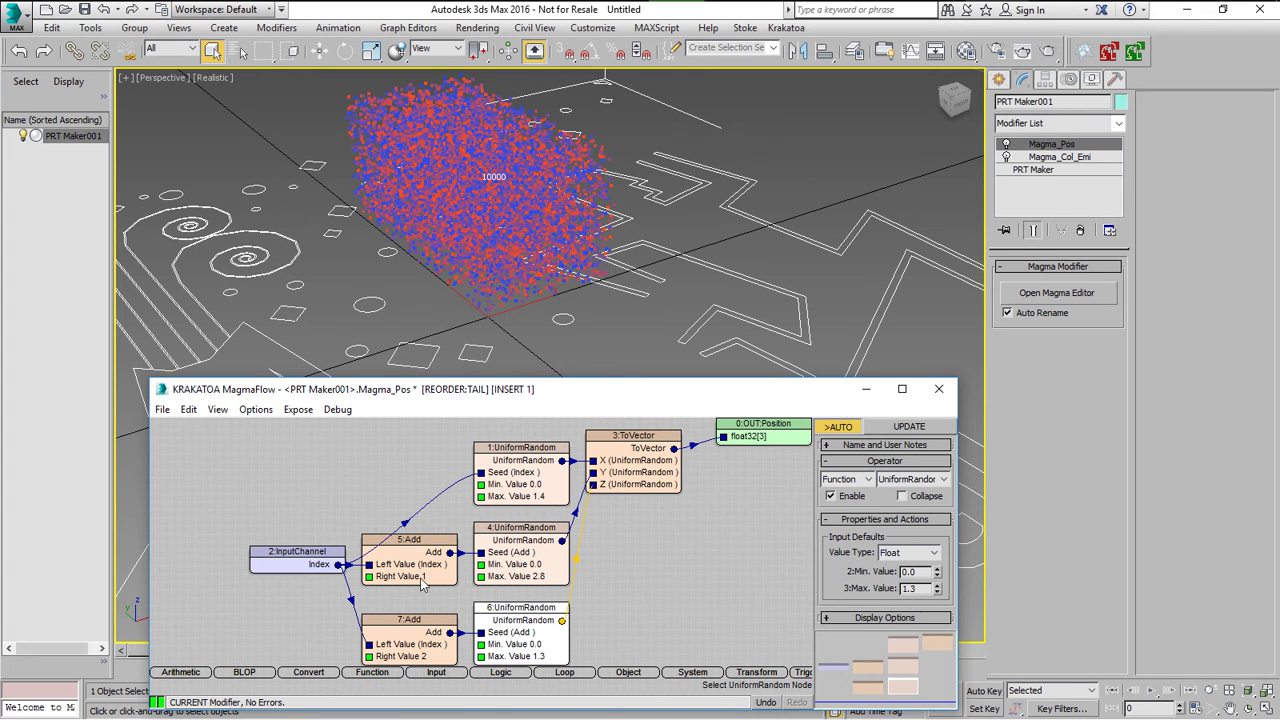
Drive the Min. Value of all three UniformRandom nodes from one float InputValue node, trying 0.73 and setting it to 0.0.
click(529, 486)
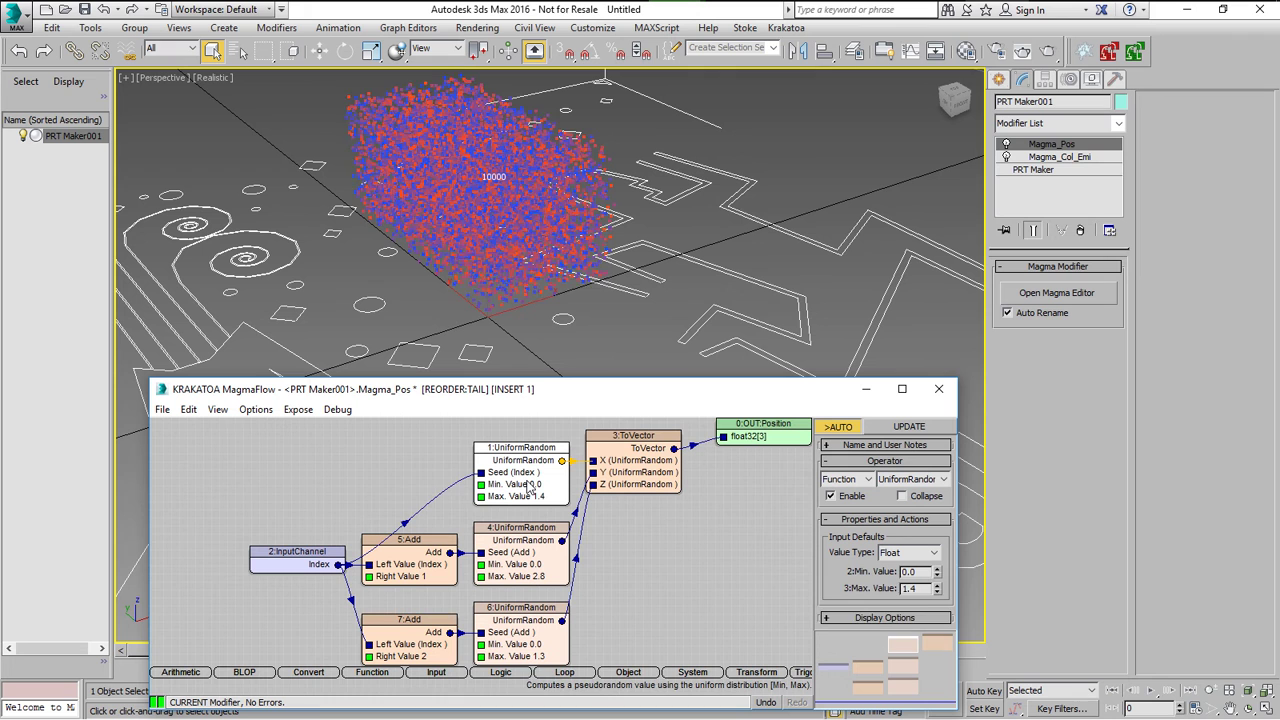
key(ctrl+1)
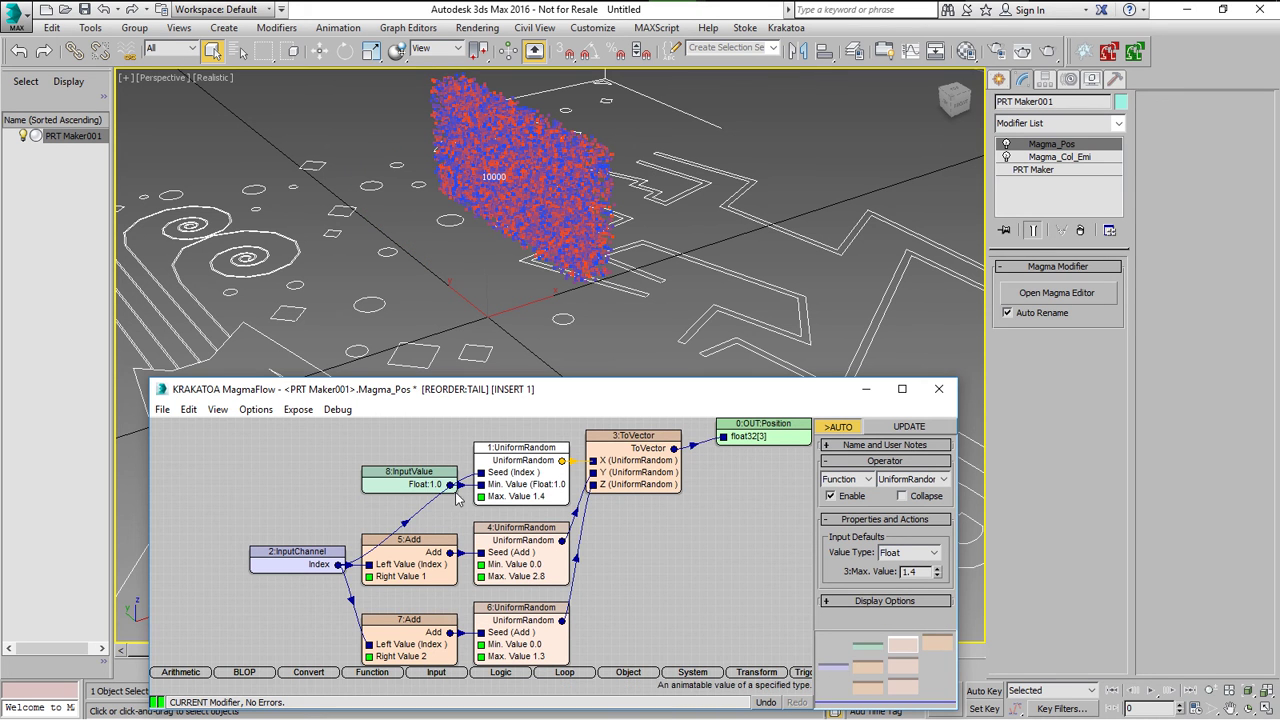
drag(452, 485, 487, 570)
click(428, 480)
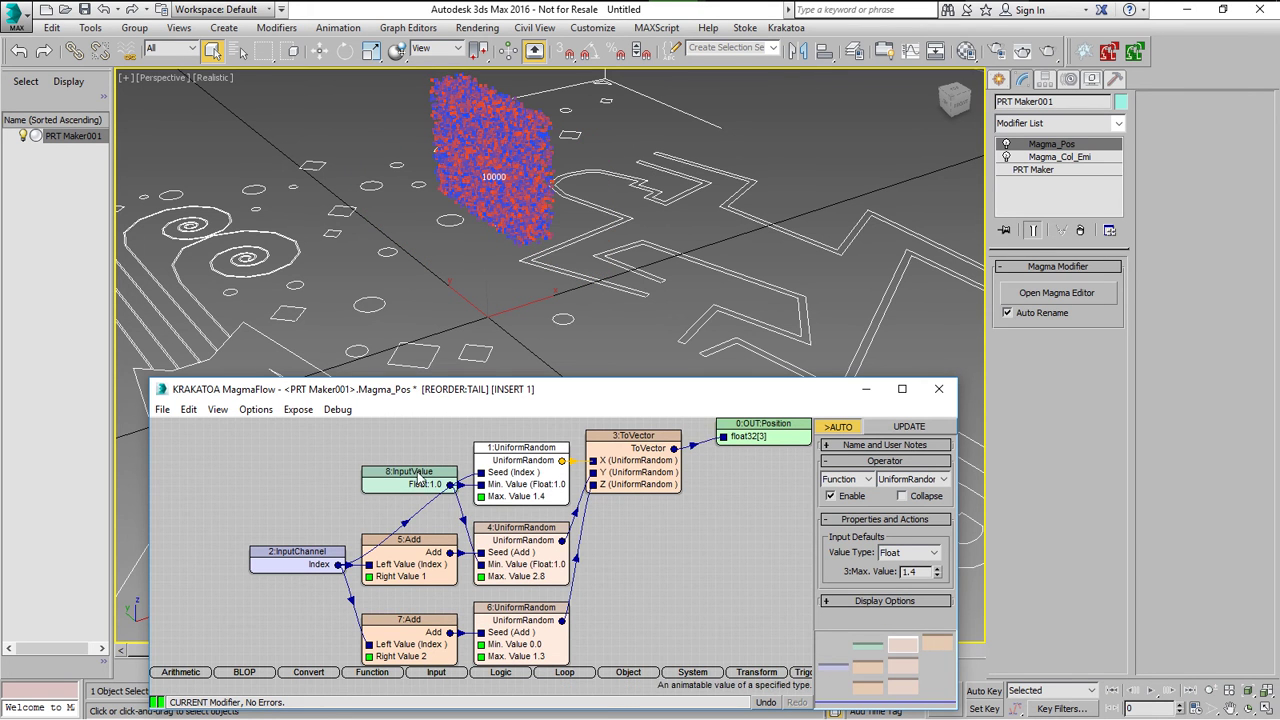
mouse_move(940, 596)
mouse_down()
mouse_move(941, 632)
mouse_move(941, 606)
mouse_up()
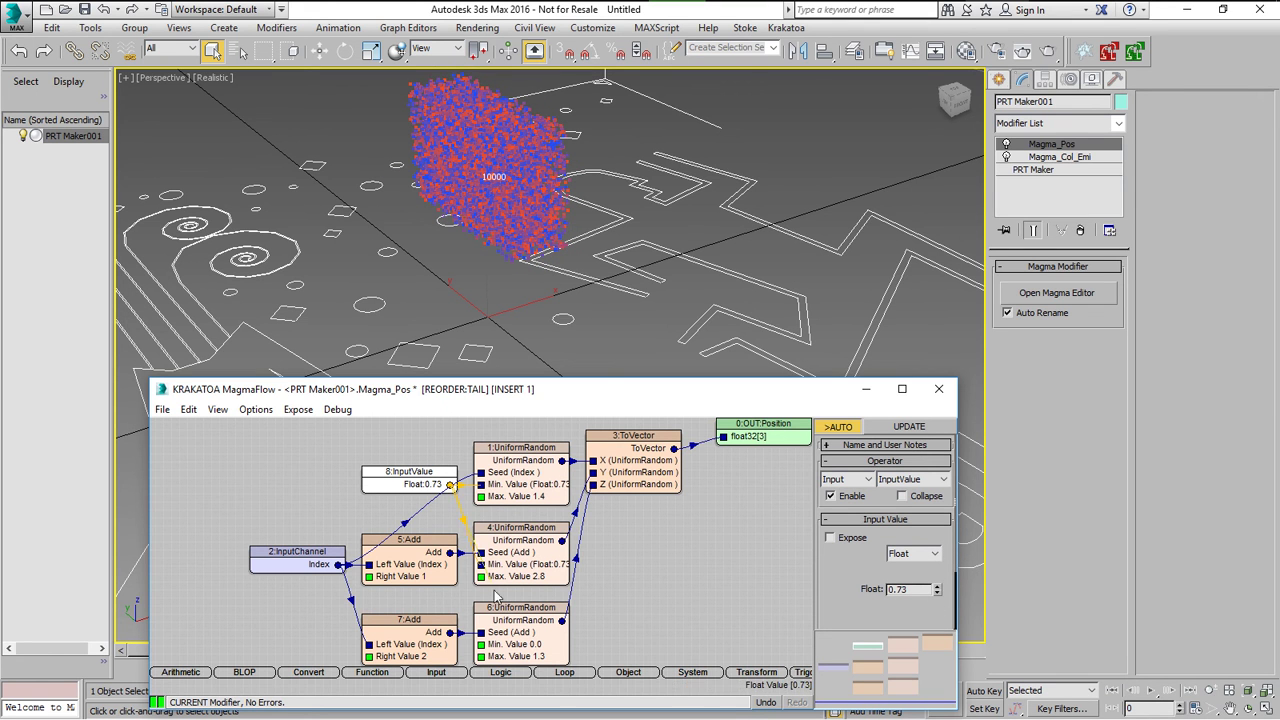
drag(483, 652, 481, 644)
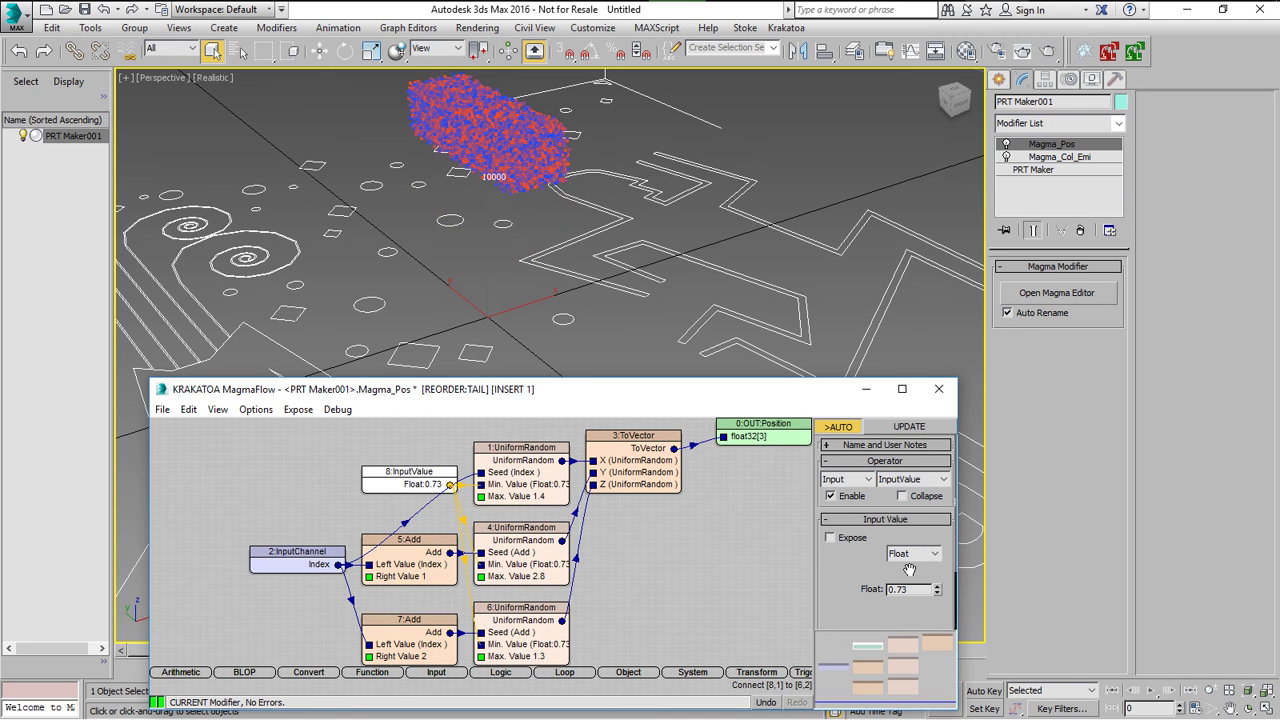
right_click(938, 596)
Add a second float InputValue node of 1.0 and connect it to the Max. Value of all three UniformRandom nodes.
click(513, 505)
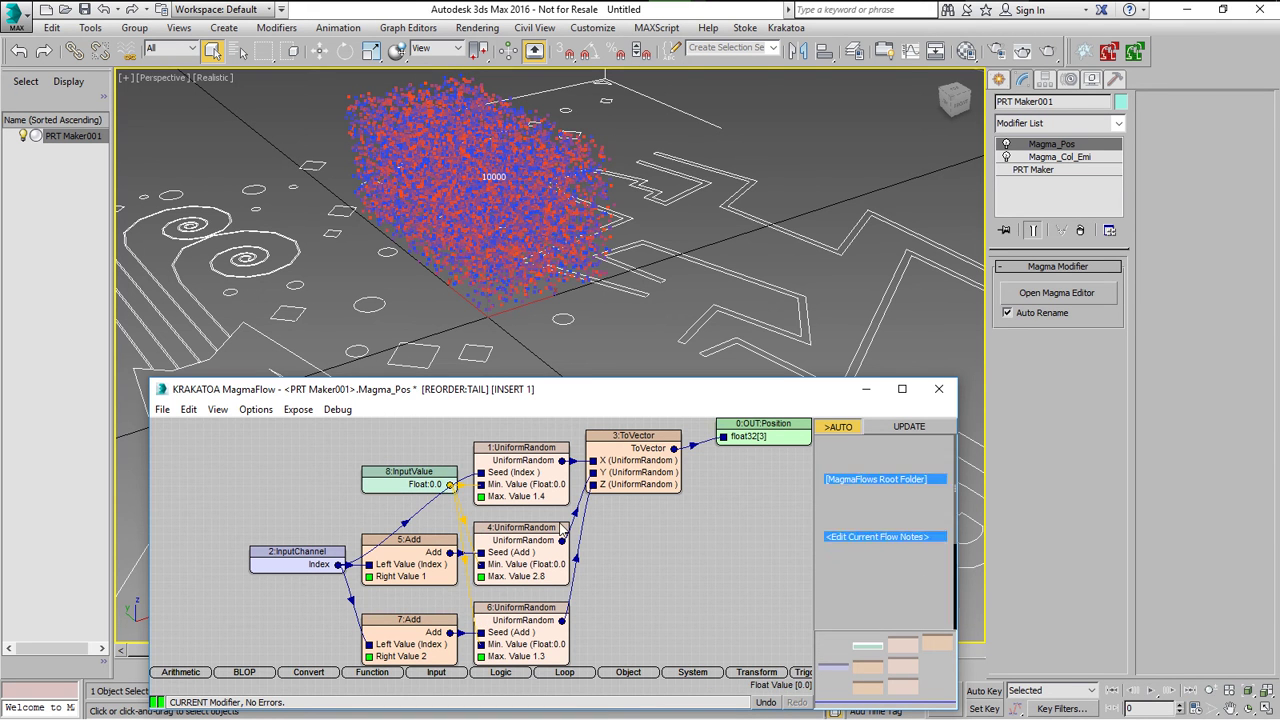
key(ctrl+1)
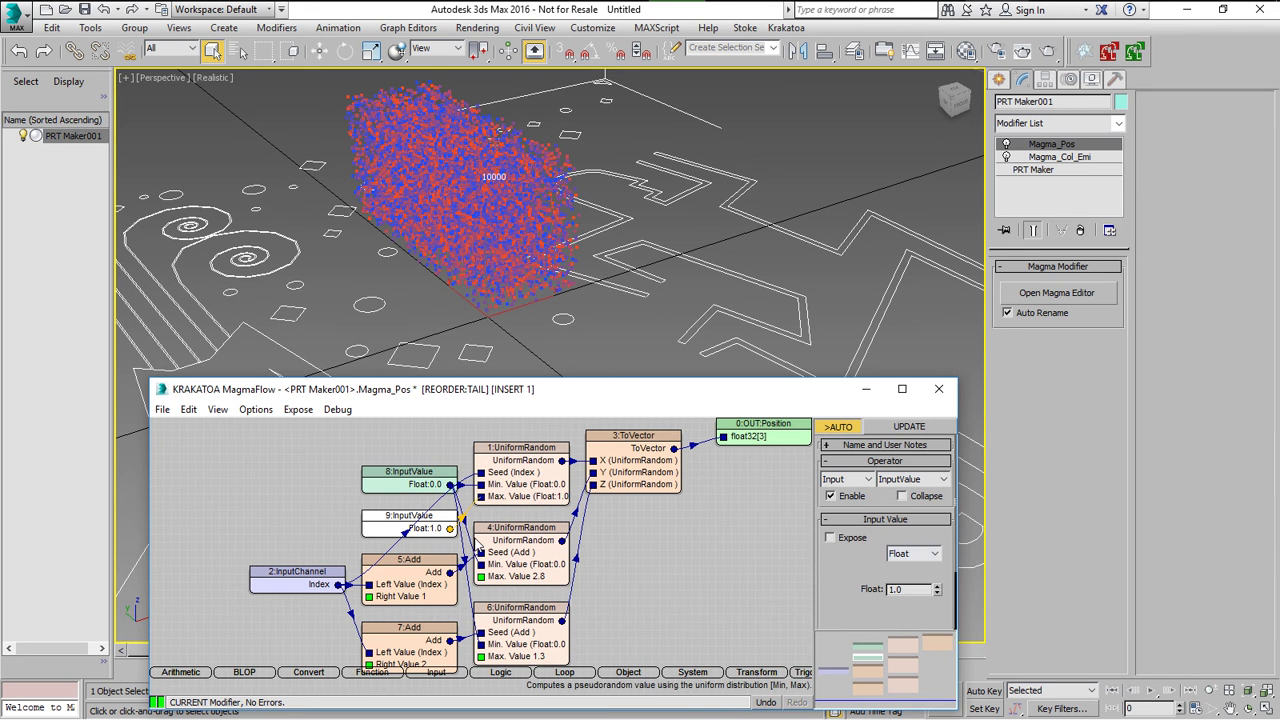
ctrl+click(516, 555)
key(3)
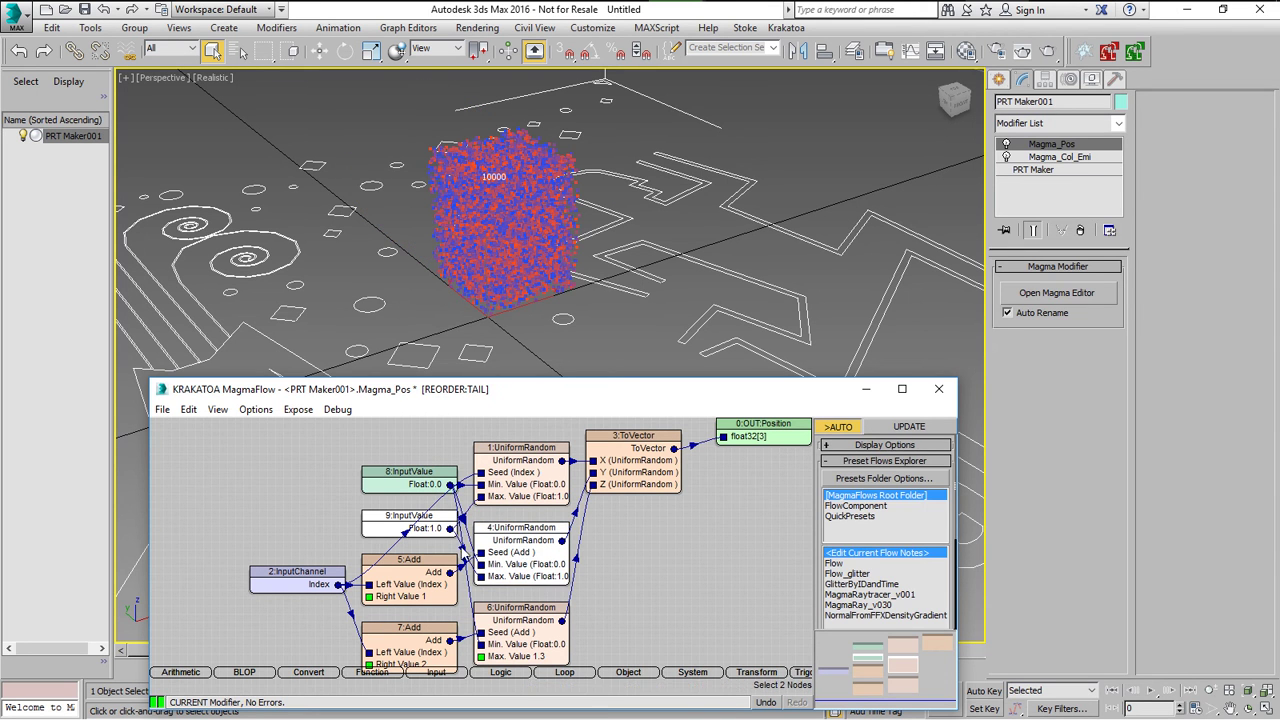
click(430, 546)
click(426, 530)
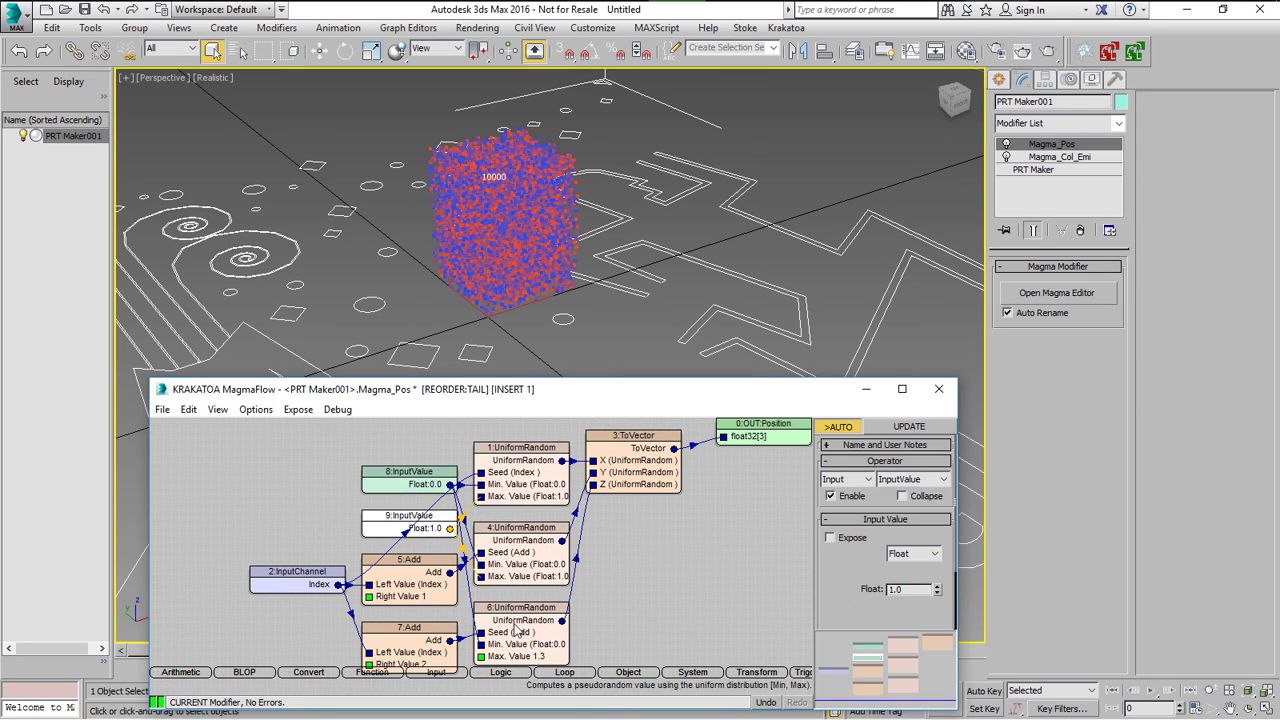
ctrl+click(522, 625)
alt+middle_drag(585, 355, 565, 311)
click(758, 543)
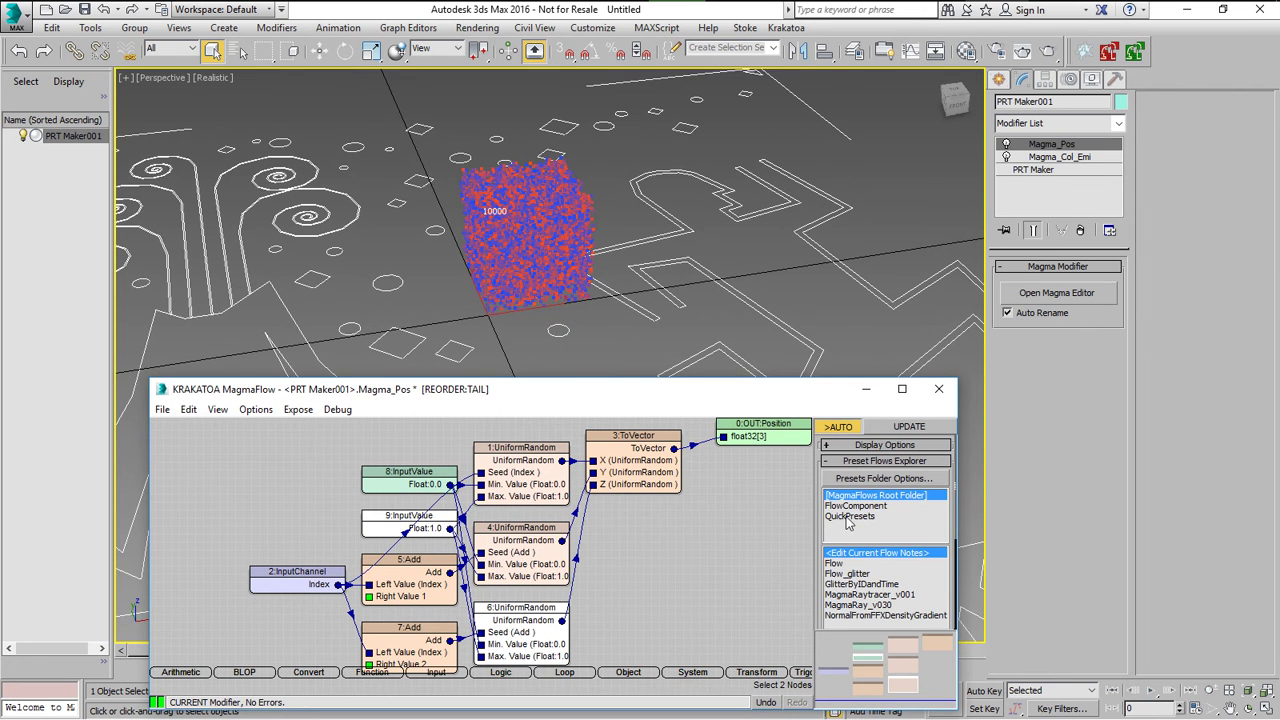
click(726, 571)
Set the shared maximum InputValue to 1.3, and try changing the shared minimum InputValue before restoring it to 0.0.
click(436, 528)
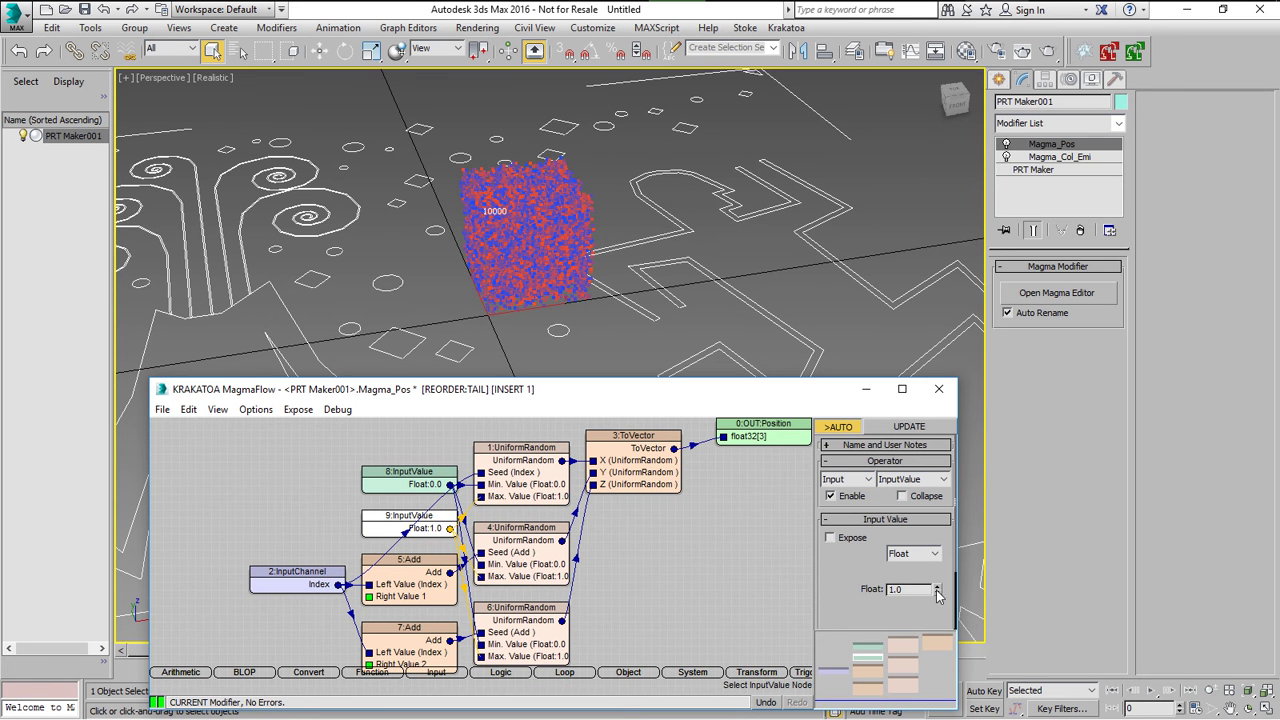
drag(938, 596, 952, 563)
click(388, 474)
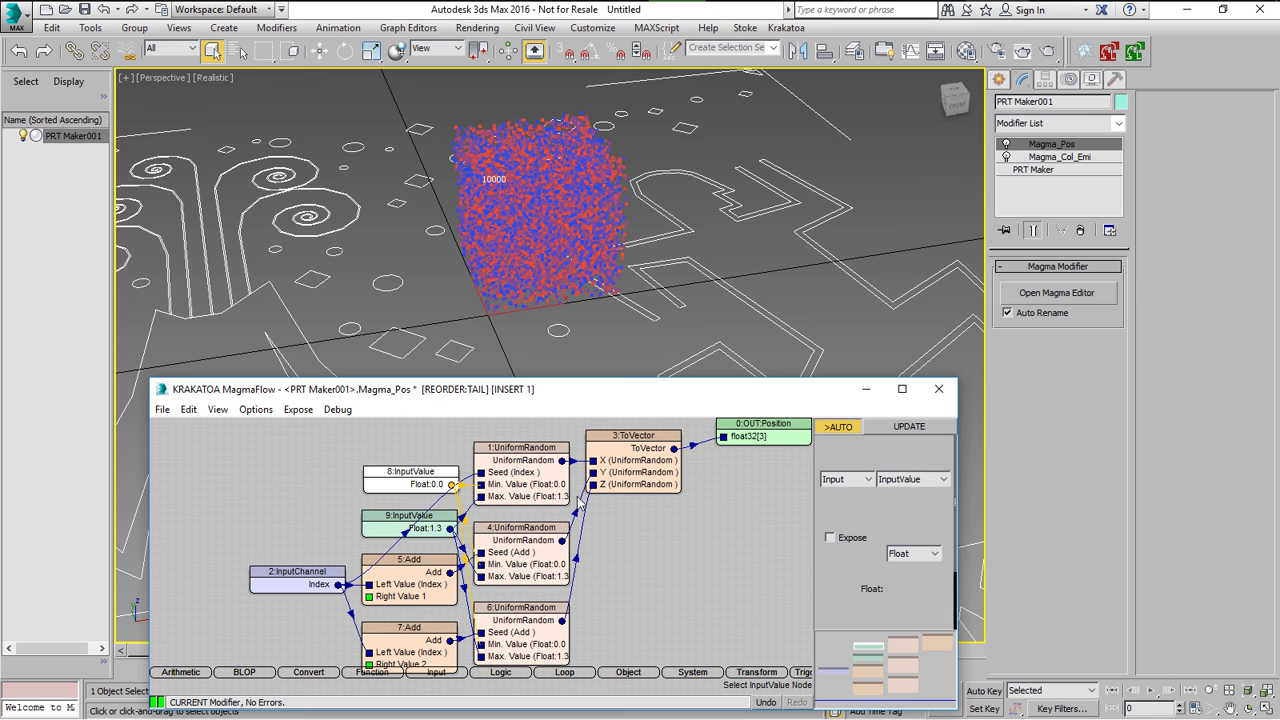
drag(937, 595, 940, 600)
right_click(938, 593)
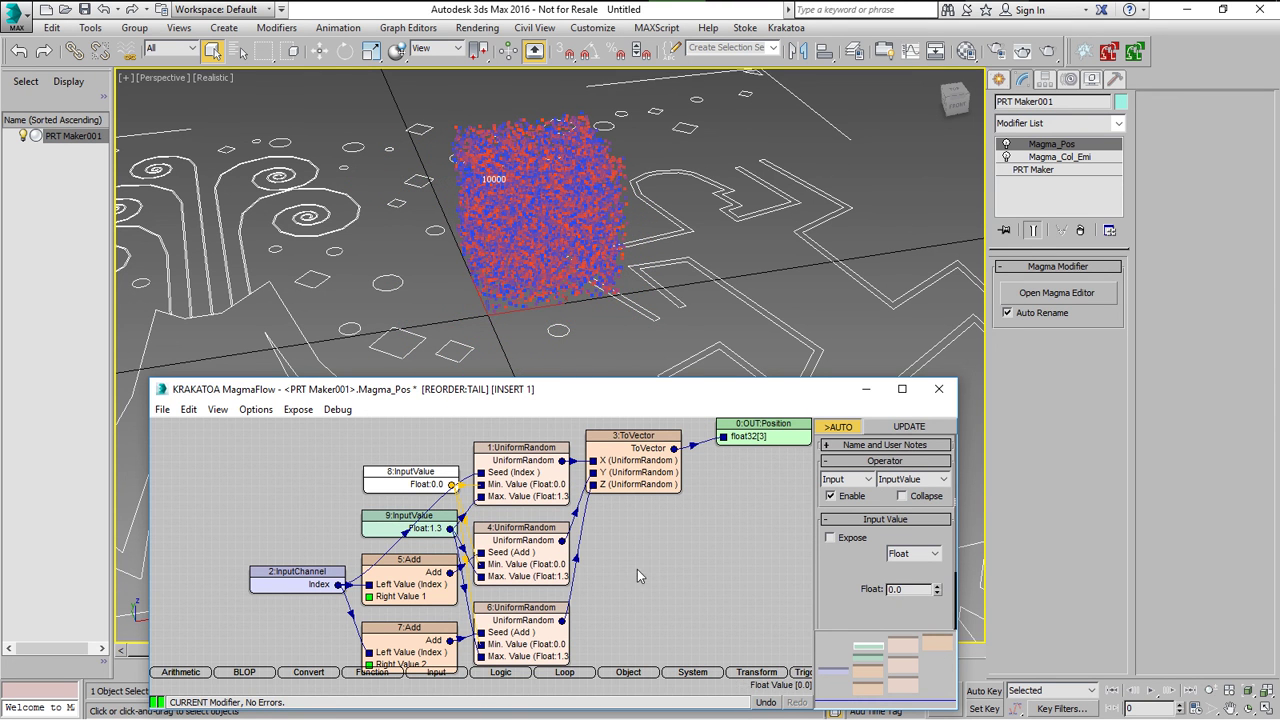
Try different Right Values down to 0 on the Add node feeding the Y UniformRandom, and restore it to 1.
click(400, 560)
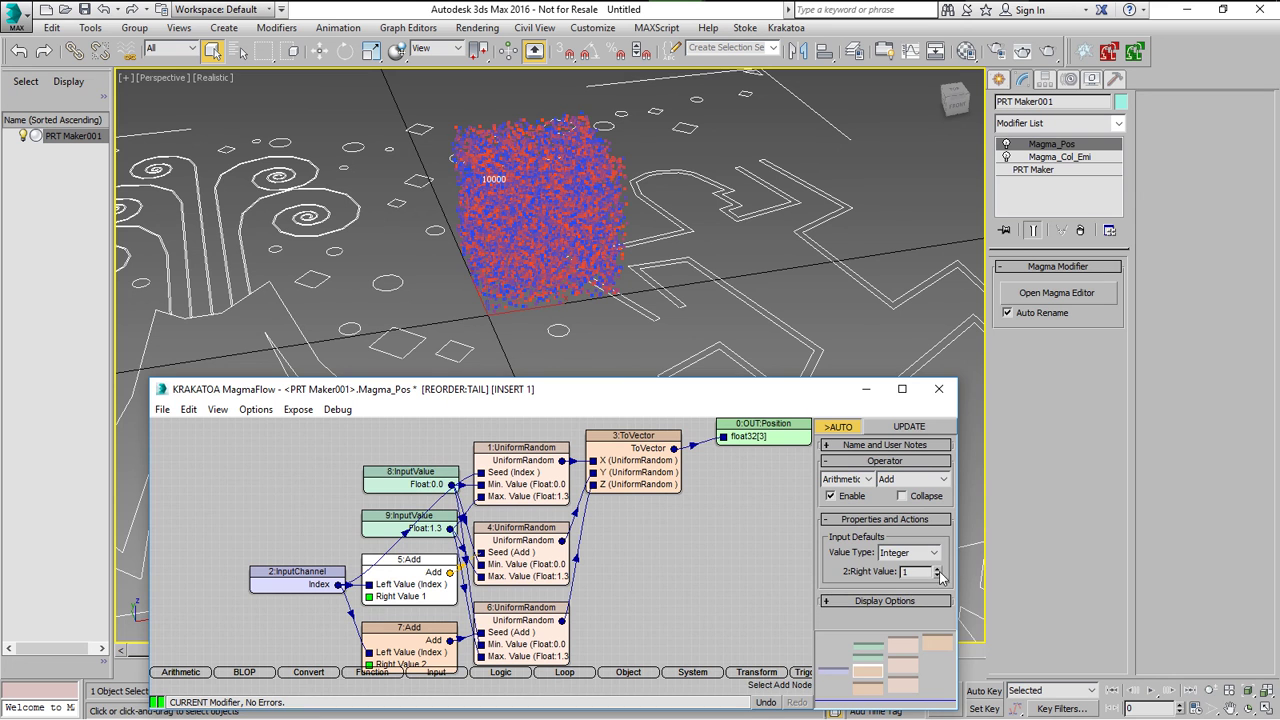
click(938, 570)
click(938, 570)
click(937, 575)
click(937, 575)
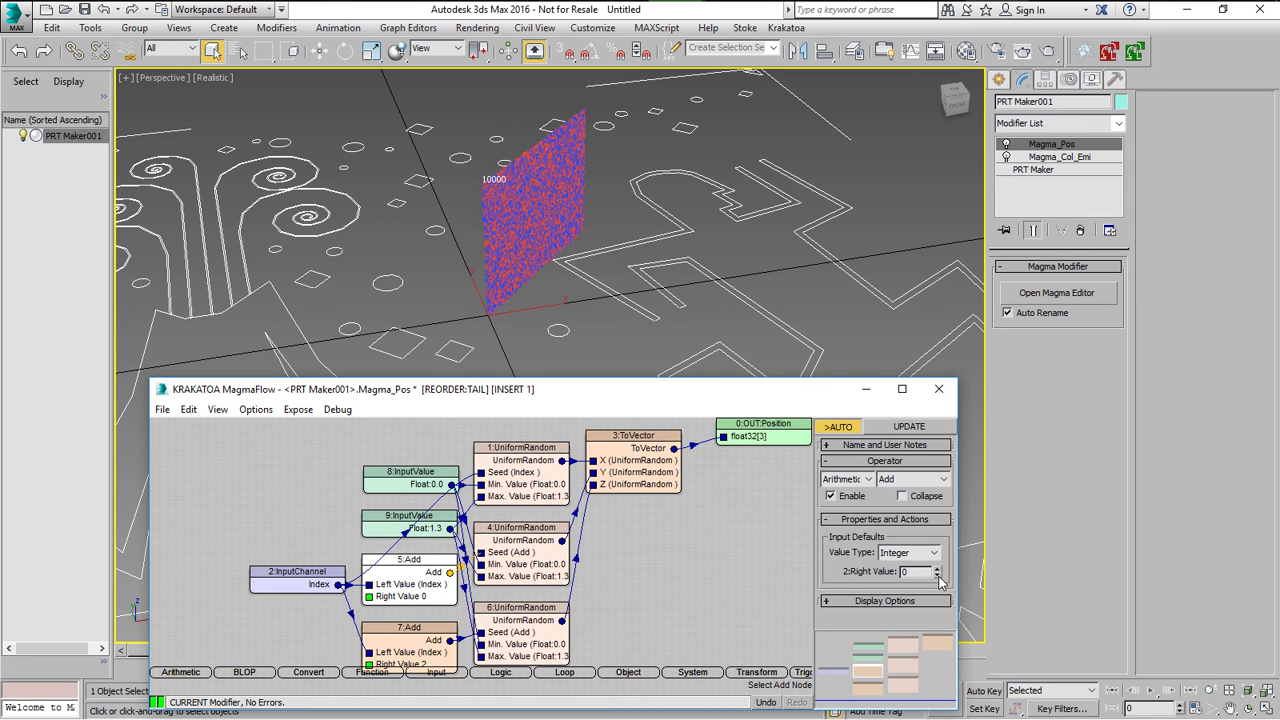
click(937, 569)
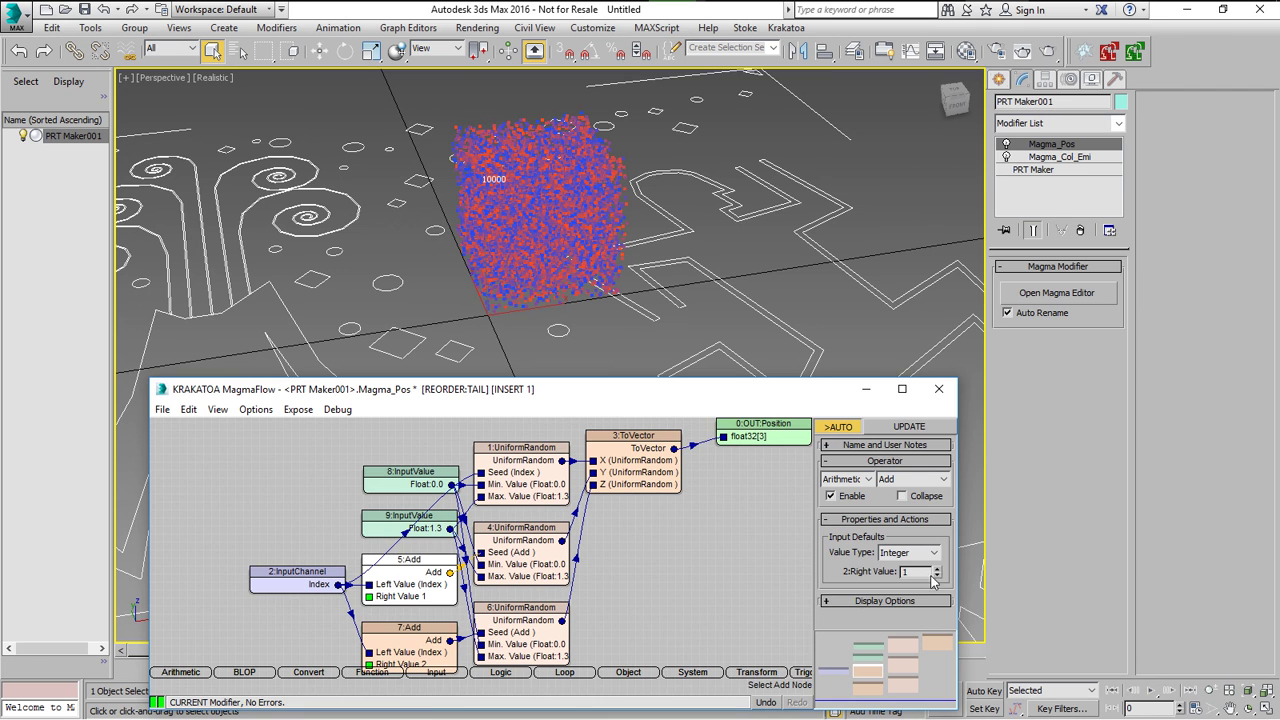
Try Right Values of 0 and 1 on the Add node feeding the Z UniformRandom seed, and restore it to 2.
click(420, 632)
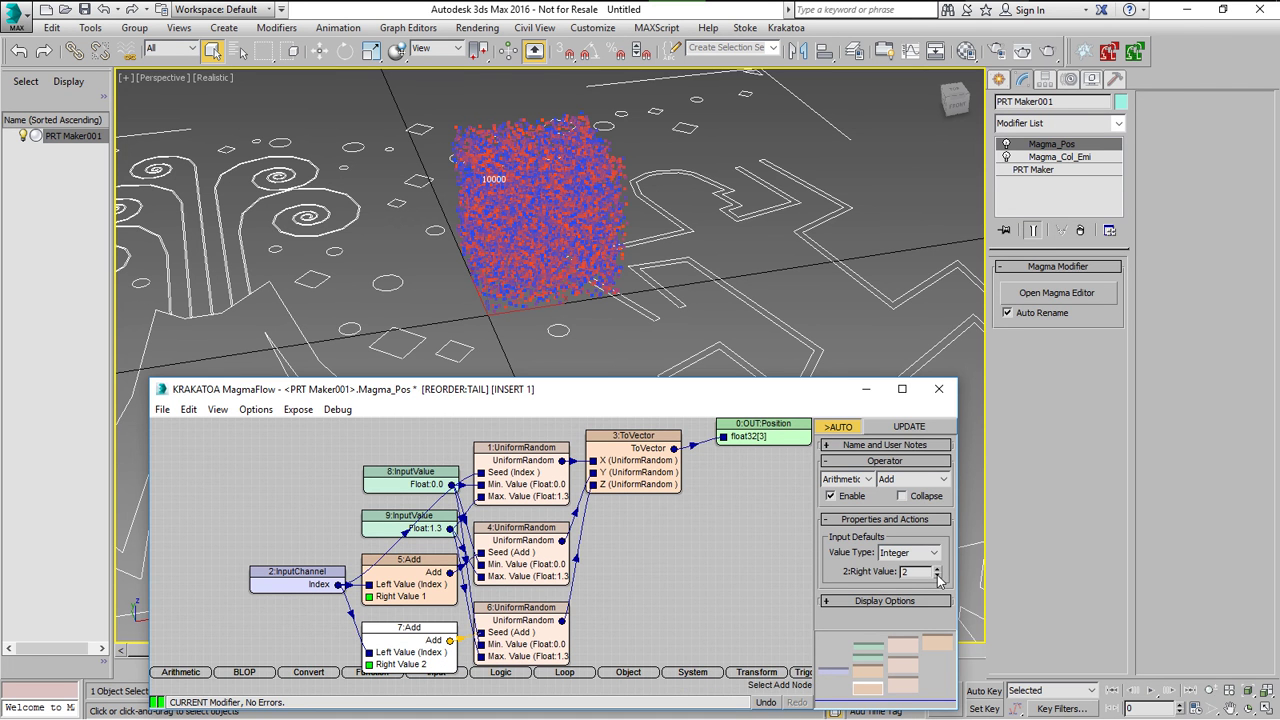
right_click(937, 575)
alt+middle_drag(600, 280, 606, 218)
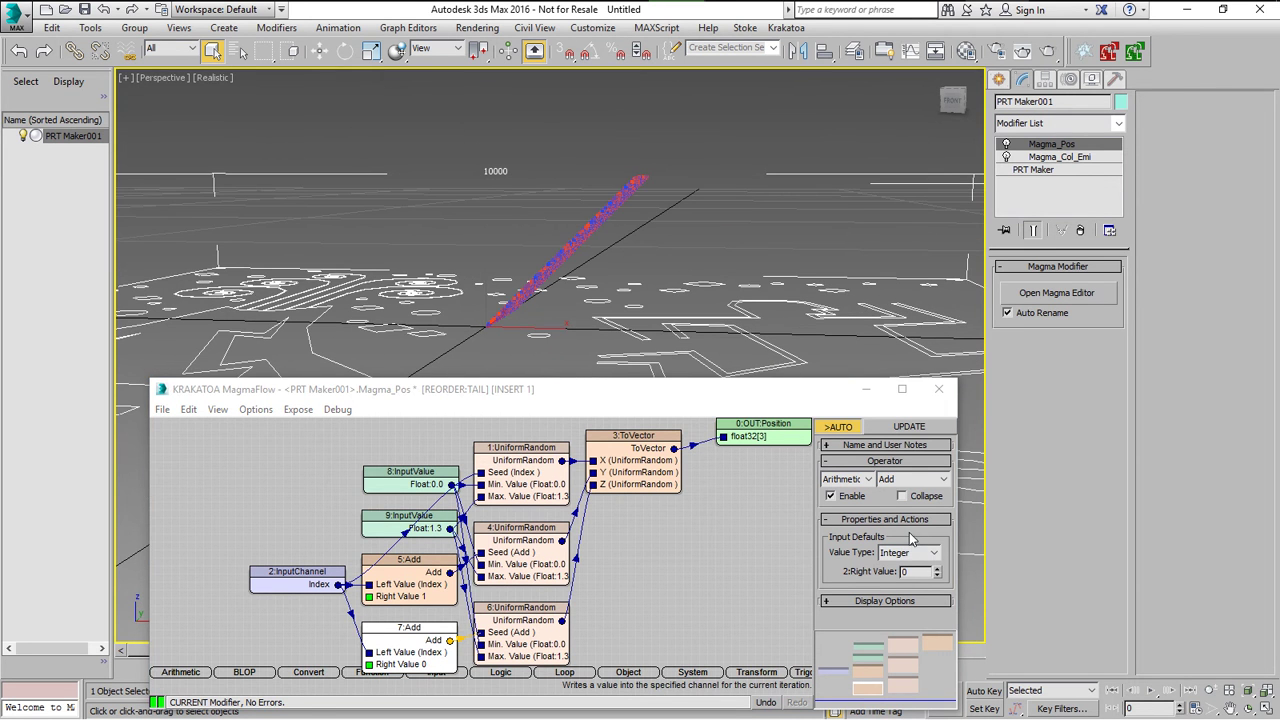
click(937, 567)
alt+middle_drag(498, 222, 690, 320)
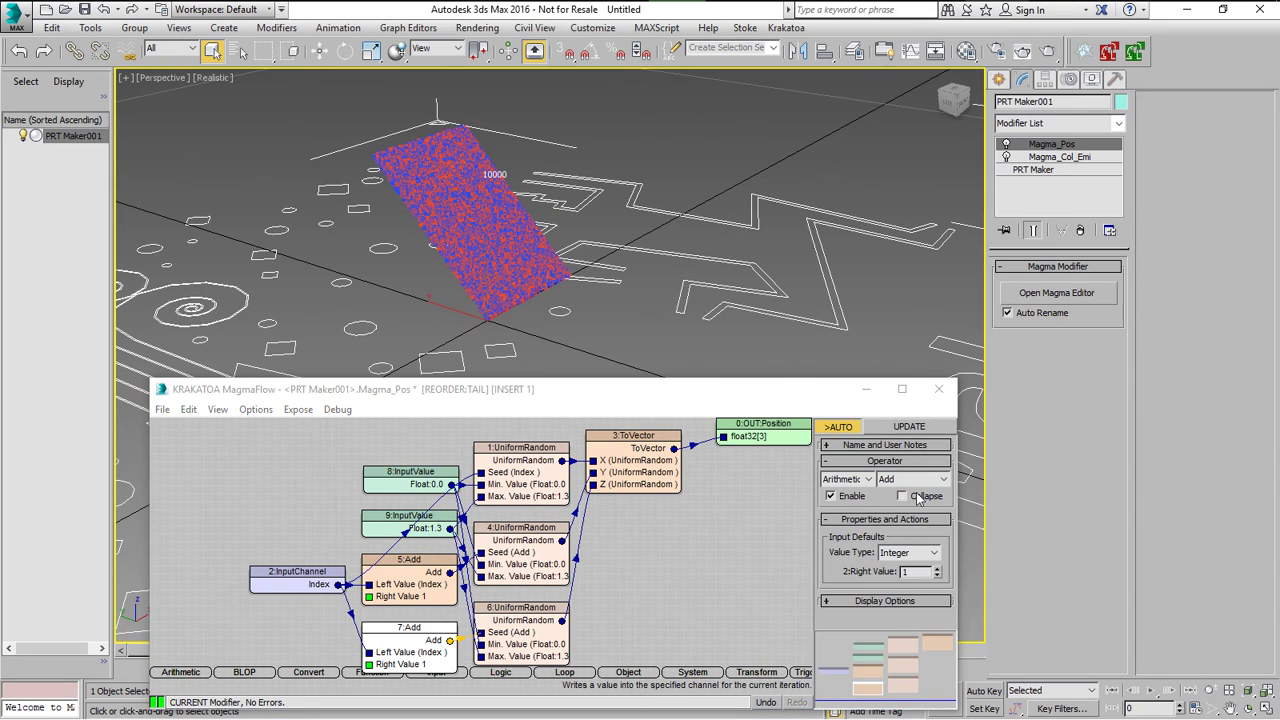
click(937, 568)
mouse_move(753, 230)
alt+middle_down()
mouse_move(698, 252)
mouse_move(735, 230)
alt+middle_up()
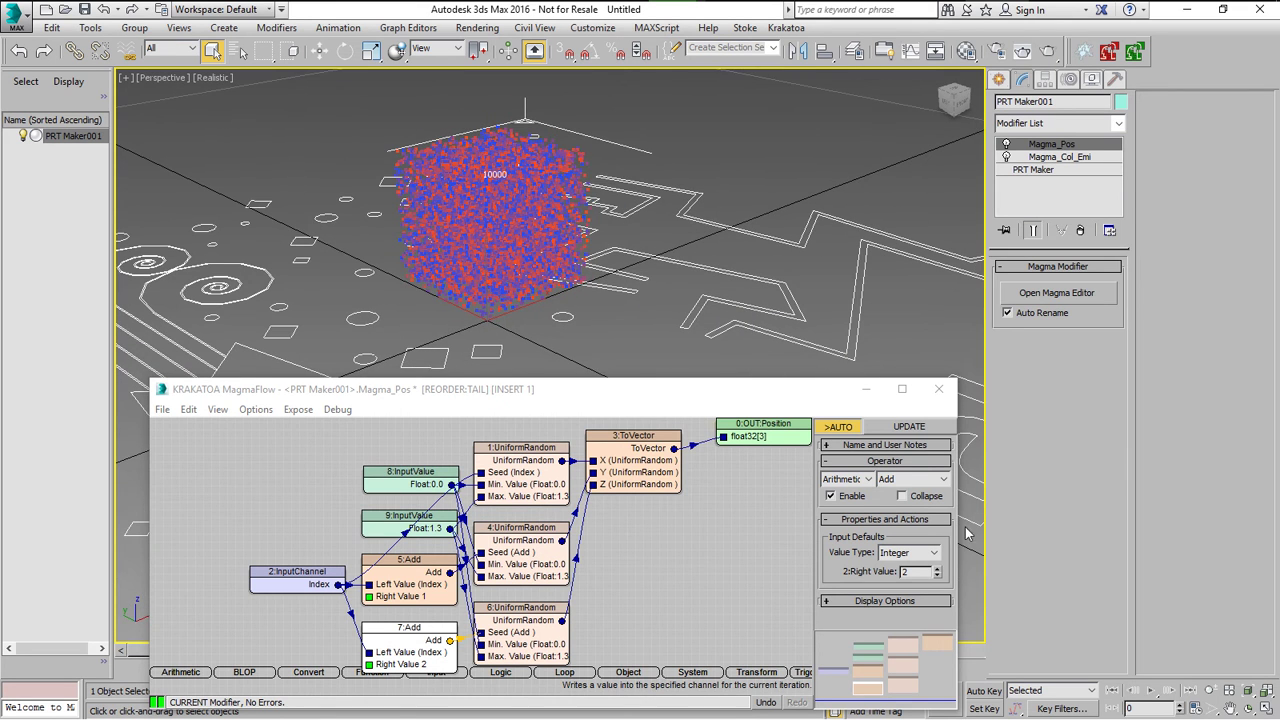
Try a much larger Right Value of 58 on the Z seed's Add node, and set it back to 2.
drag(938, 572, 935, 544)
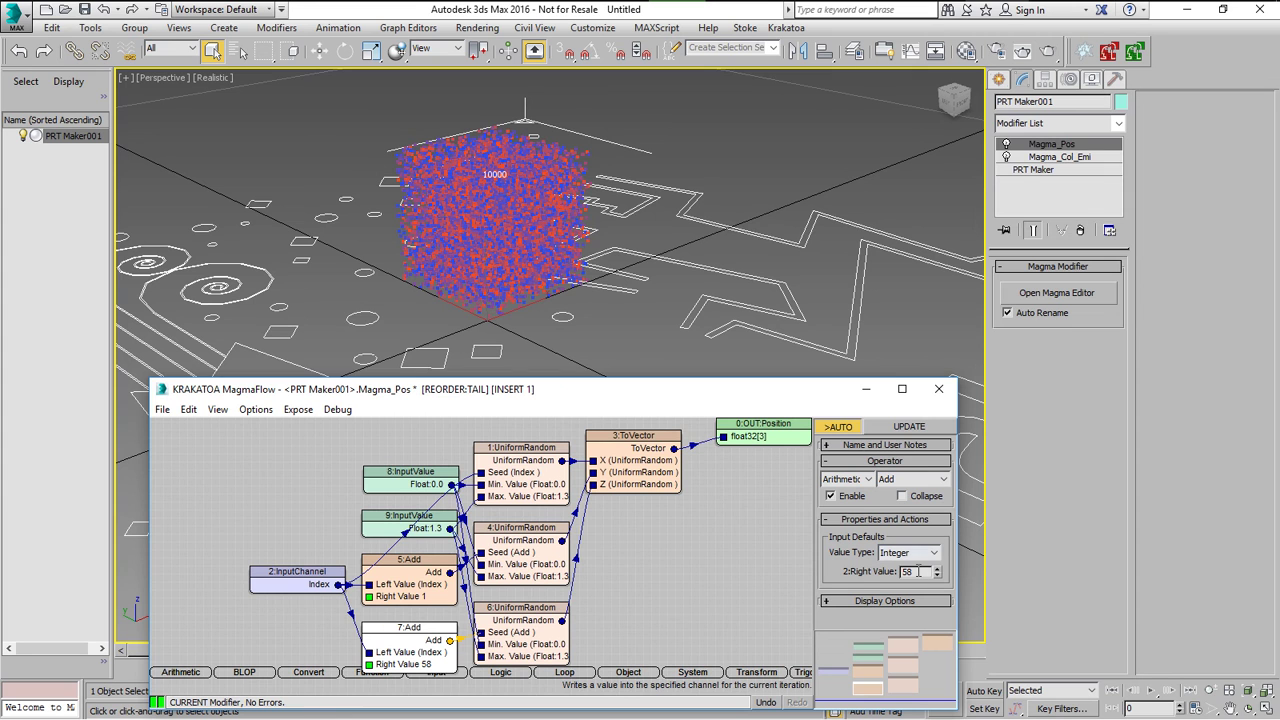
text(2)
key(Return)
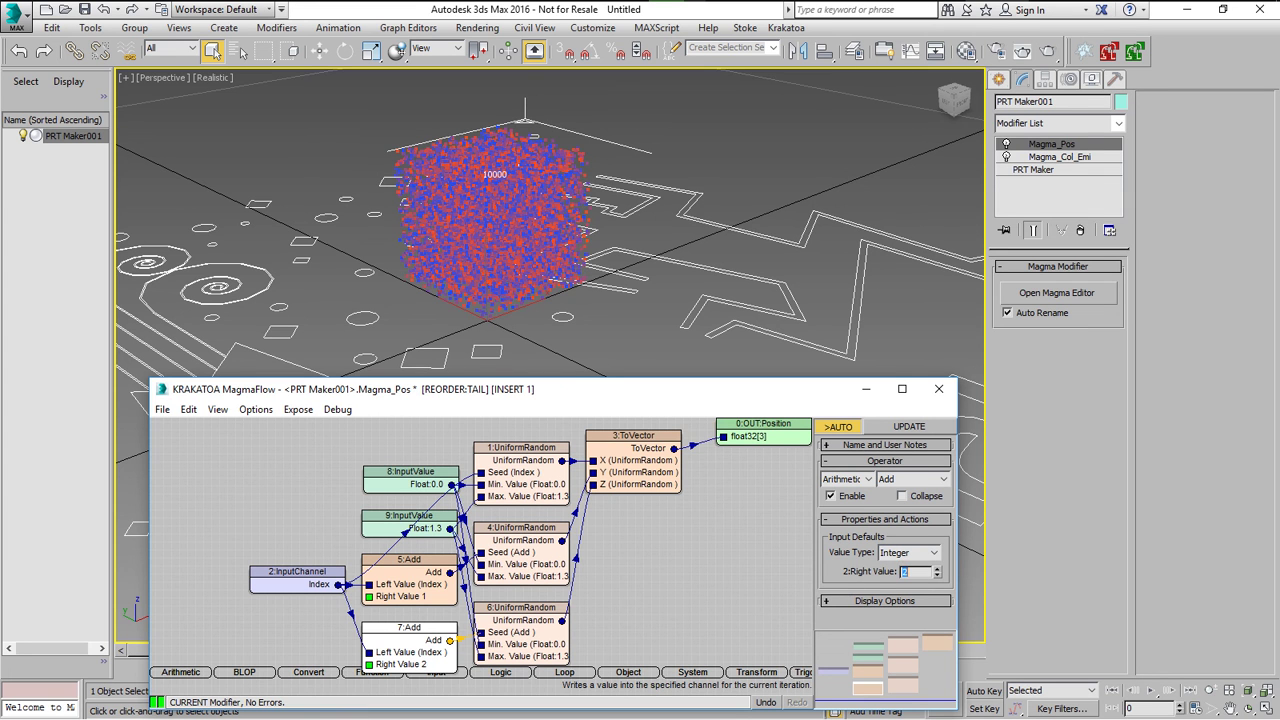
Deselect the nodes, close the Magma_Pos flow editor and inspect the particle cube from another angle in the viewport.
click(655, 535)
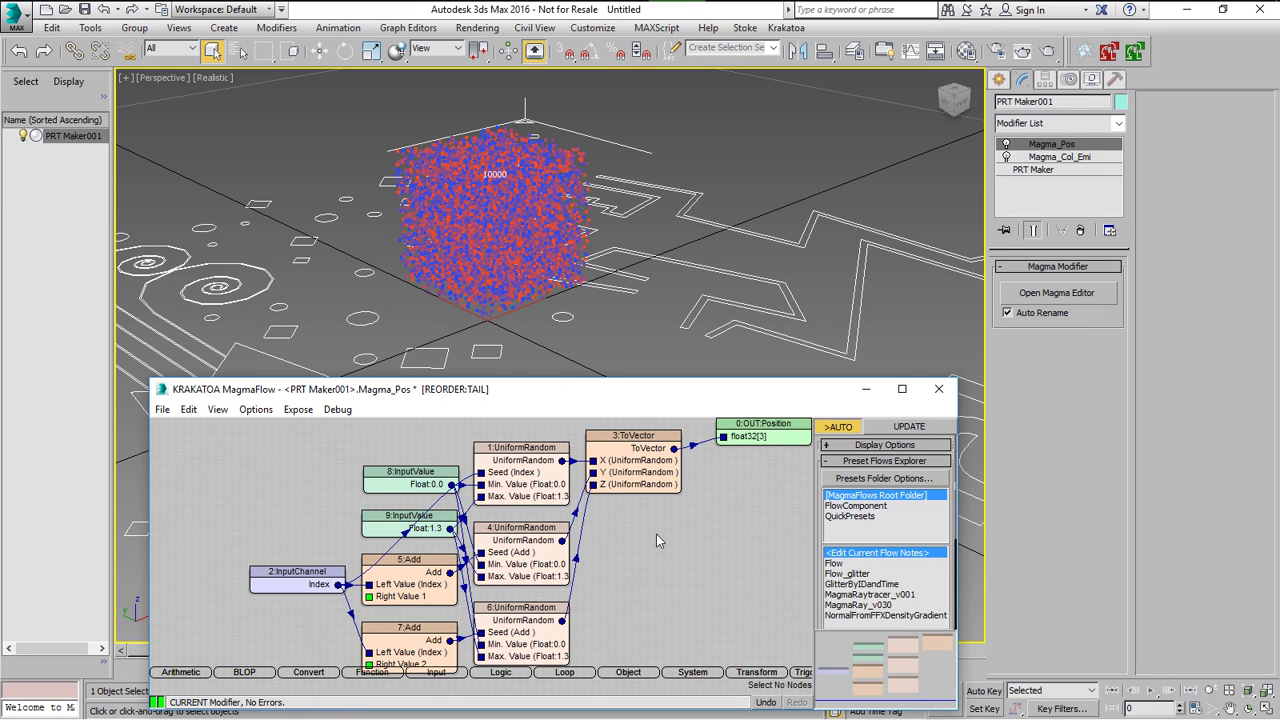
click(945, 392)
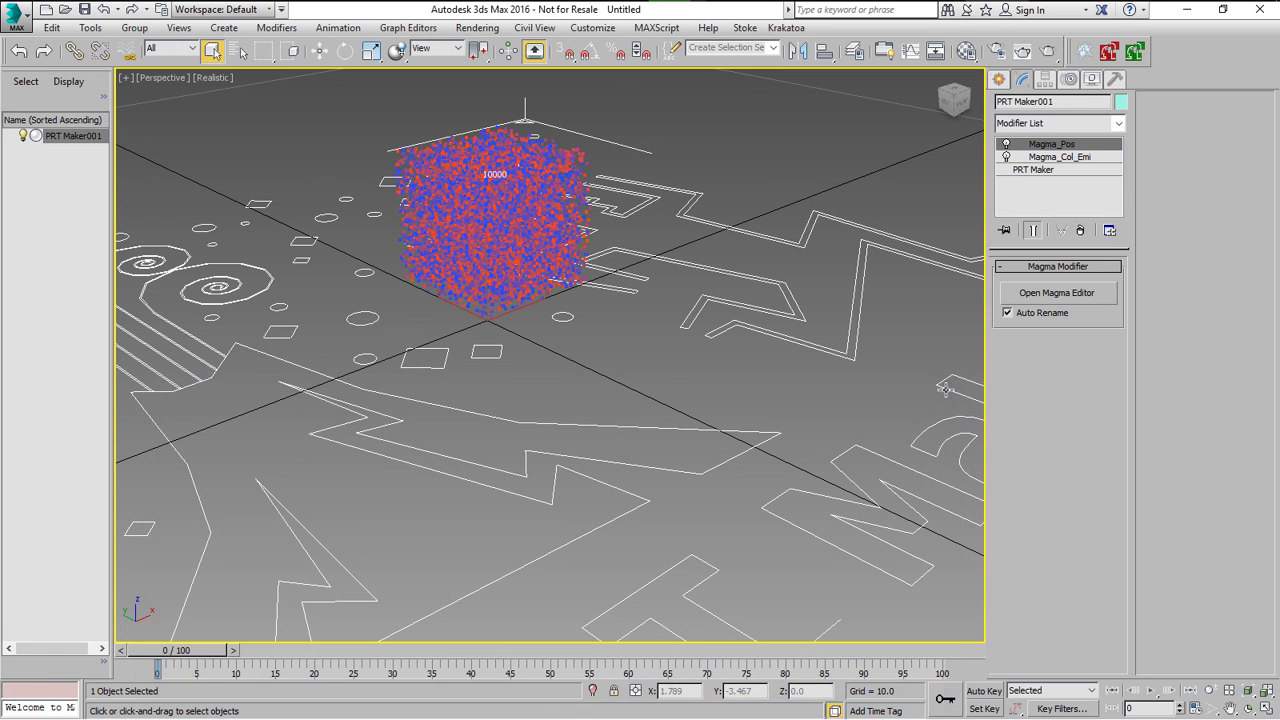
alt+middle_drag(736, 361, 706, 470)
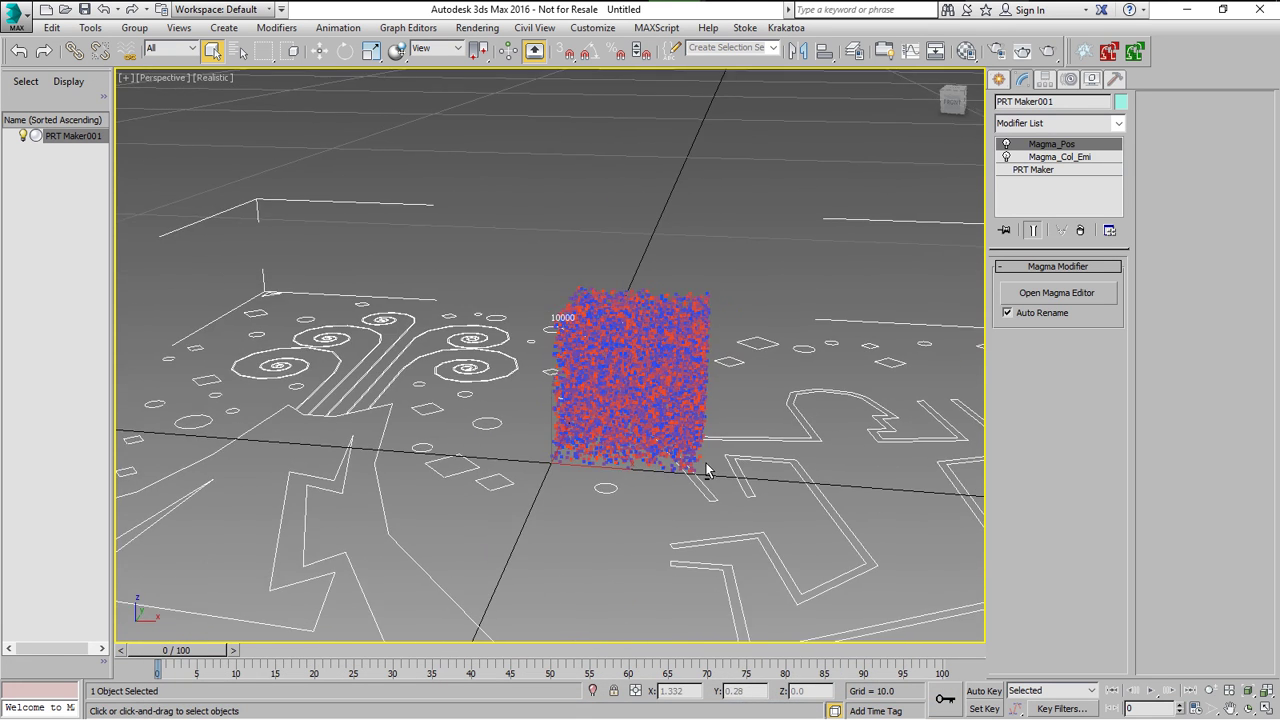